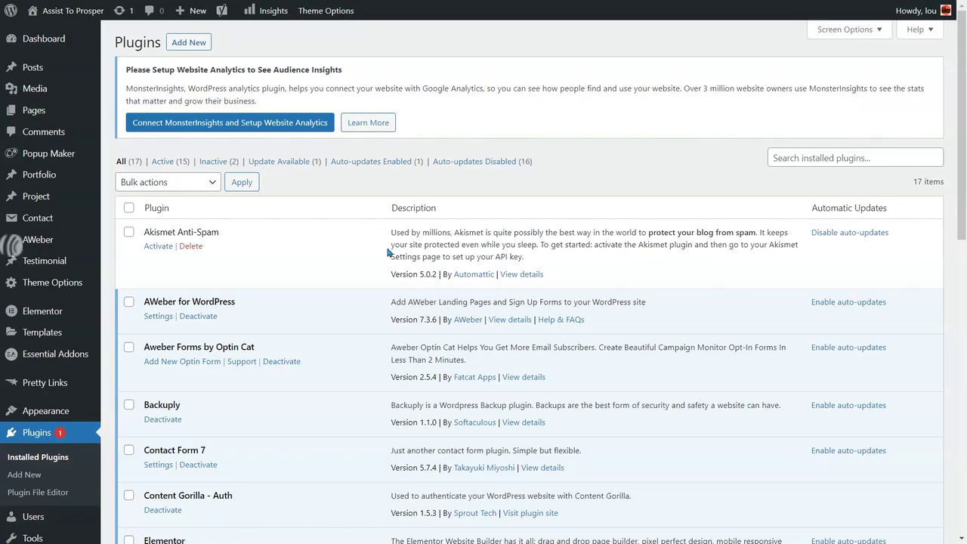
- Scroll the WordPress Plugins list to confirm Content Gorilla - Auth is active
{"action": "scroll", "coordinate": [328, 290], "scroll_direction": "down", "scroll_amount": 2}
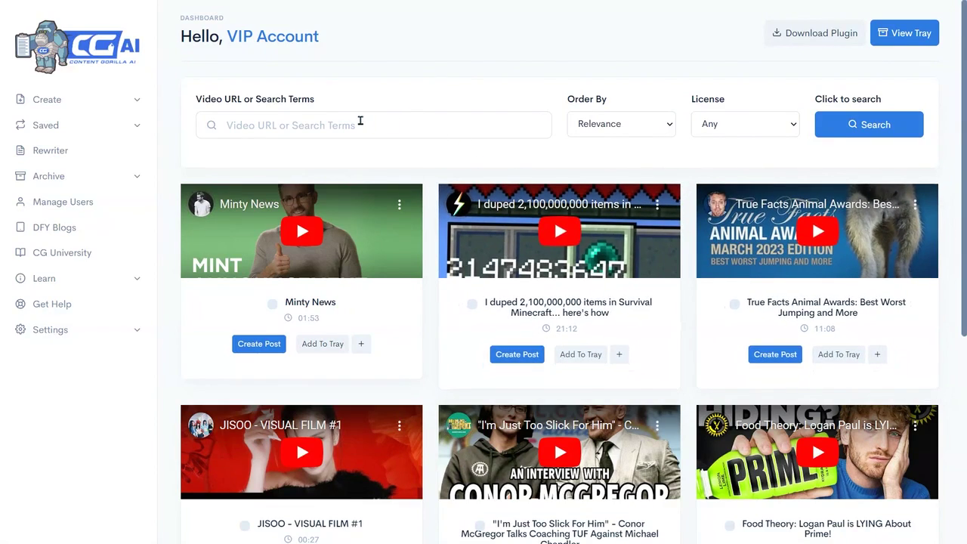
- Search Creative Common-licensed videos for 'best tips for viewer retention' and browse the results
{"action": "left_click", "coordinate": [360, 125]}
{"action": "type", "text": "best tips for viewer retention"}
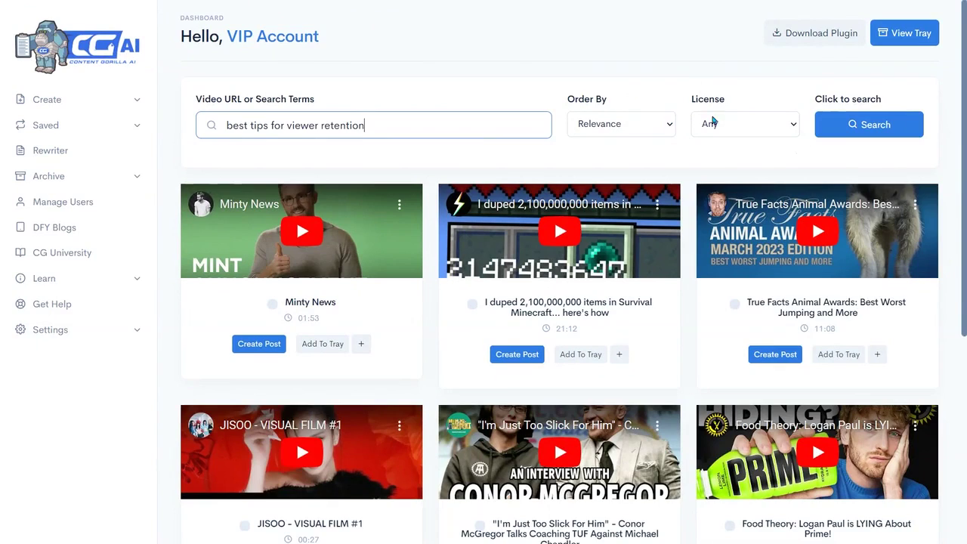
{"action": "left_click", "coordinate": [720, 121]}
{"action": "left_click", "coordinate": [348, 361]}
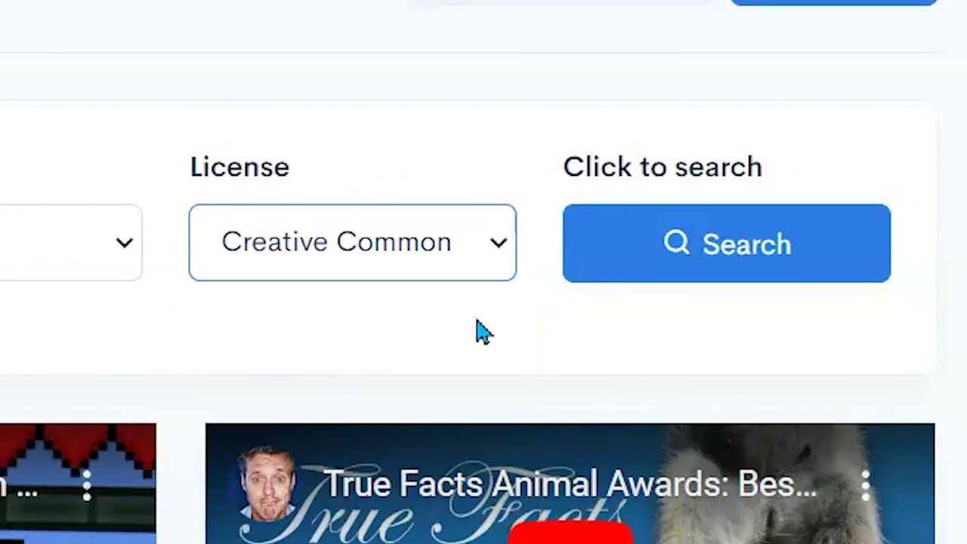
{"action": "left_click", "coordinate": [714, 253]}
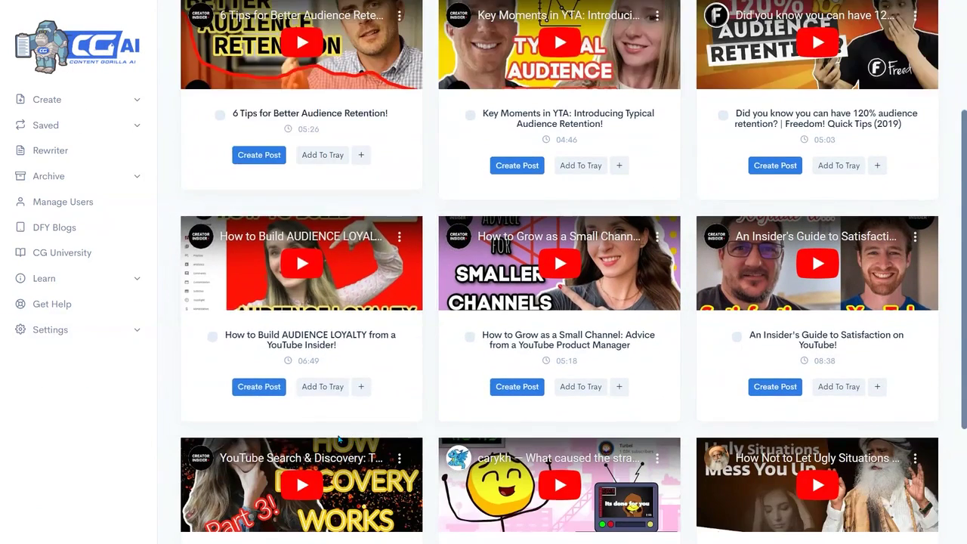
{"action": "scroll", "coordinate": [487, 417], "scroll_direction": "down", "scroll_amount": 3}
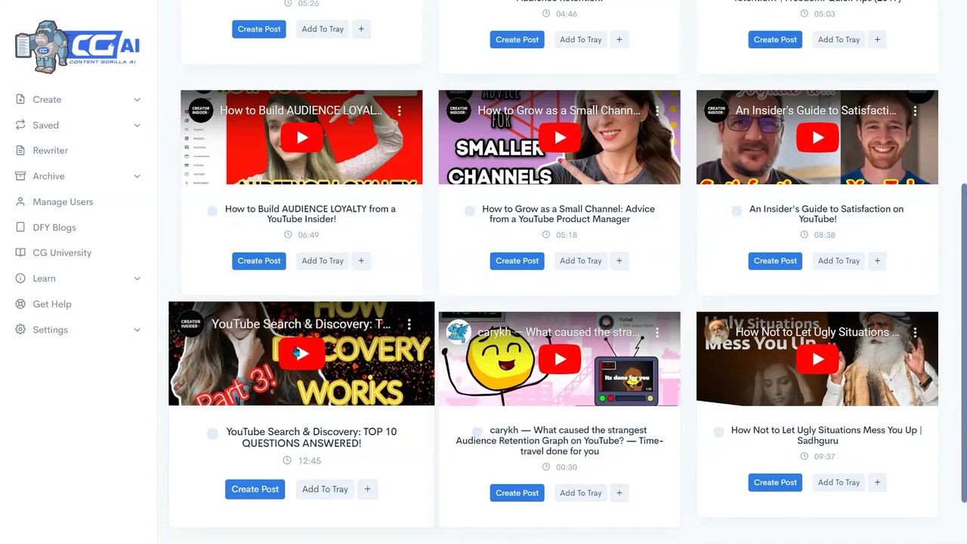
- Start a new post from the YouTube Search & Discovery video and review its transcript
{"action": "left_click", "coordinate": [243, 489]}
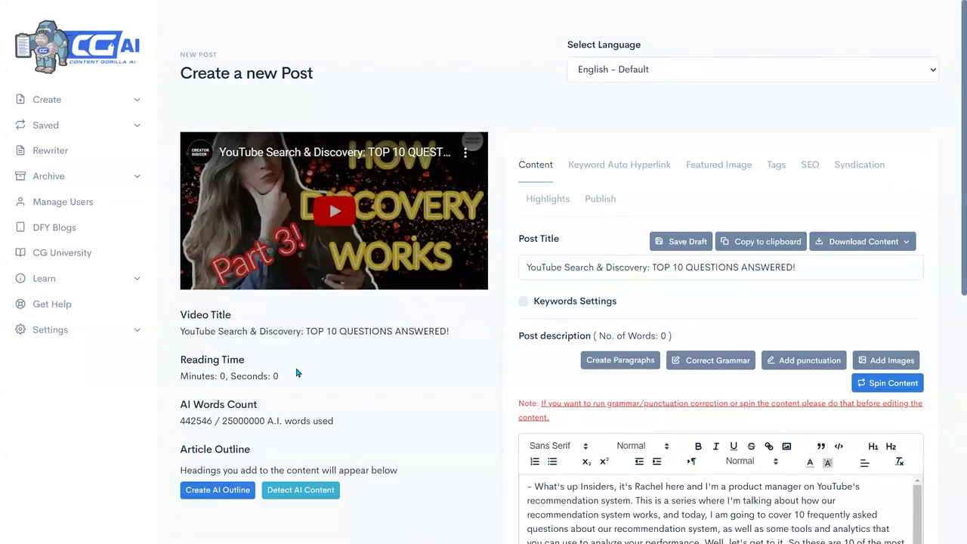
{"action": "scroll", "coordinate": [484, 355], "scroll_direction": "down", "scroll_amount": 5}
{"action": "scroll", "coordinate": [636, 391], "scroll_direction": "up", "scroll_amount": 4}
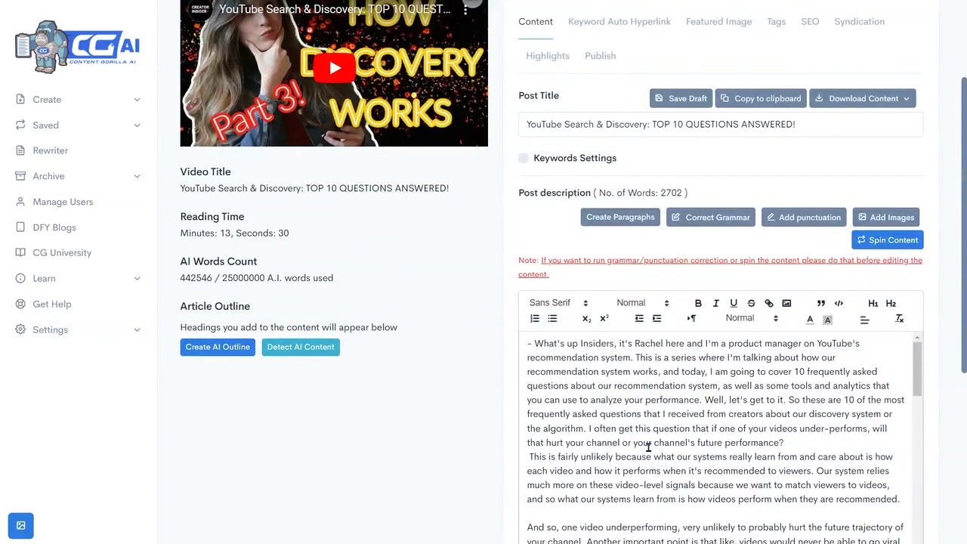
{"action": "scroll", "coordinate": [242, 242], "scroll_direction": "up", "scroll_amount": 2}
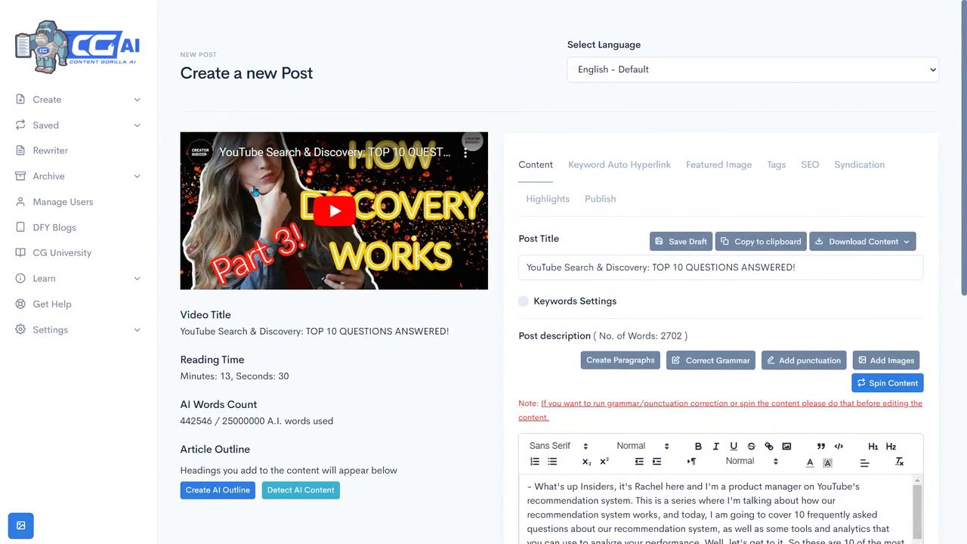
{"action": "scroll", "coordinate": [646, 407], "scroll_direction": "down", "scroll_amount": 3}
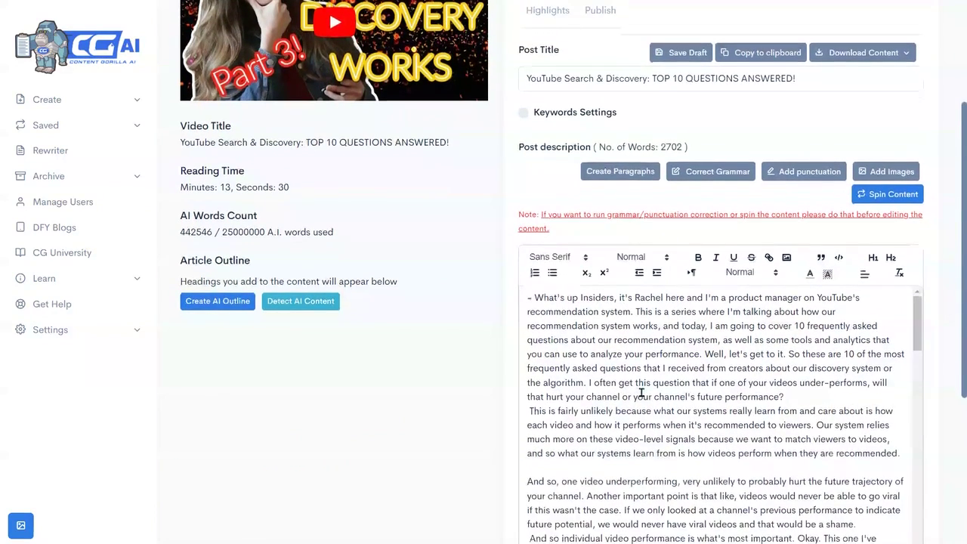
{"action": "scroll", "coordinate": [714, 465], "scroll_direction": "down", "scroll_amount": 5}
{"action": "scroll", "coordinate": [715, 469], "scroll_direction": "up", "scroll_amount": 2}
{"action": "scroll", "coordinate": [715, 469], "scroll_direction": "up", "scroll_amount": 2}
{"action": "scroll", "coordinate": [715, 469], "scroll_direction": "up", "scroll_amount": 2}
{"action": "scroll", "coordinate": [711, 274], "scroll_direction": "up", "scroll_amount": 3}
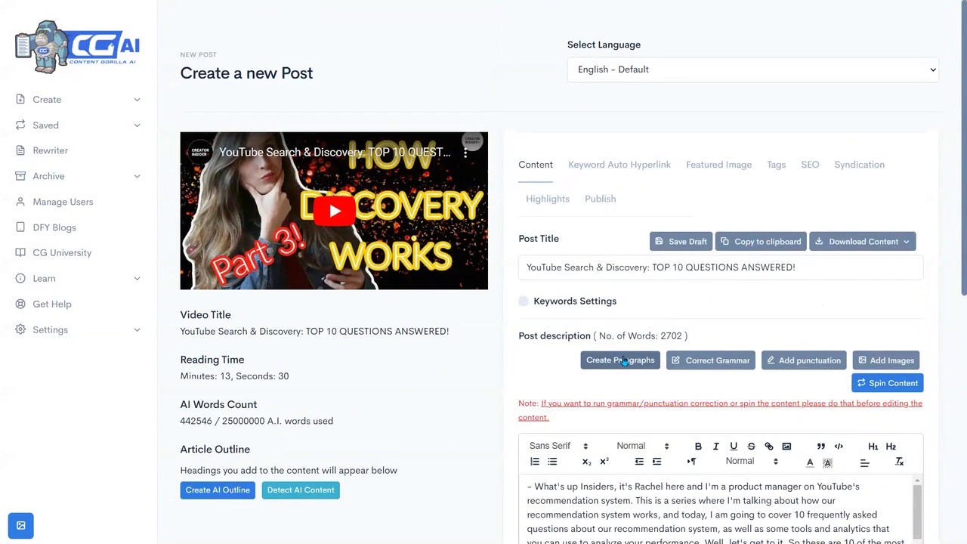
- Split the transcript into paragraphs, correct its grammar, and add punctuation
{"action": "left_click", "coordinate": [624, 361]}
{"action": "scroll", "coordinate": [483, 395], "scroll_direction": "down", "scroll_amount": 3}
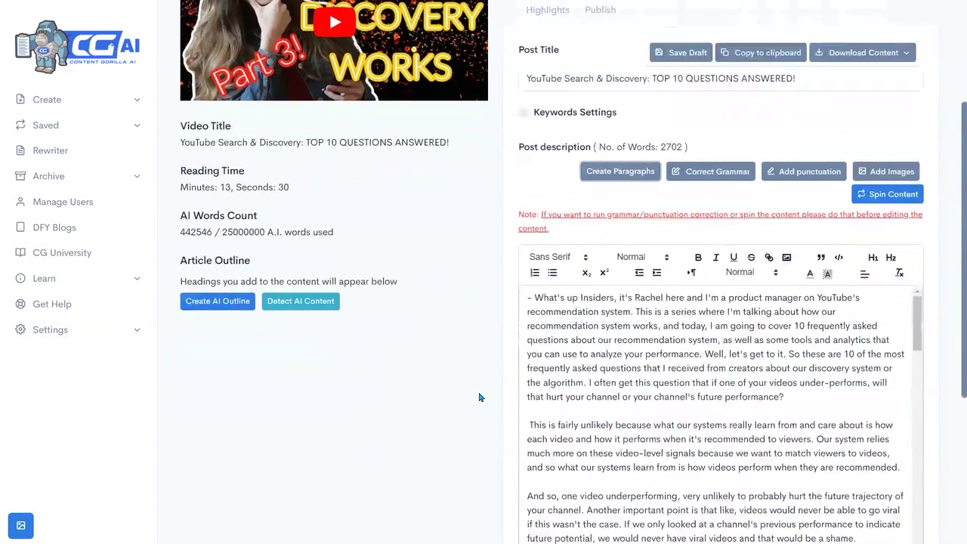
{"action": "scroll", "coordinate": [479, 397], "scroll_direction": "down", "scroll_amount": 1}
{"action": "scroll", "coordinate": [555, 325], "scroll_direction": "down", "scroll_amount": 3}
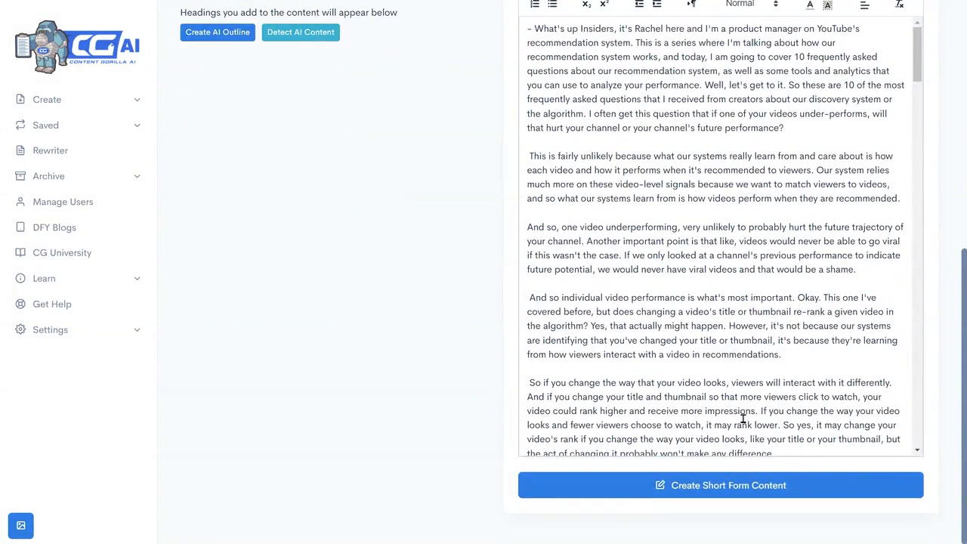
{"action": "scroll", "coordinate": [742, 420], "scroll_direction": "up", "scroll_amount": 5}
{"action": "scroll", "coordinate": [675, 383], "scroll_direction": "up", "scroll_amount": 2}
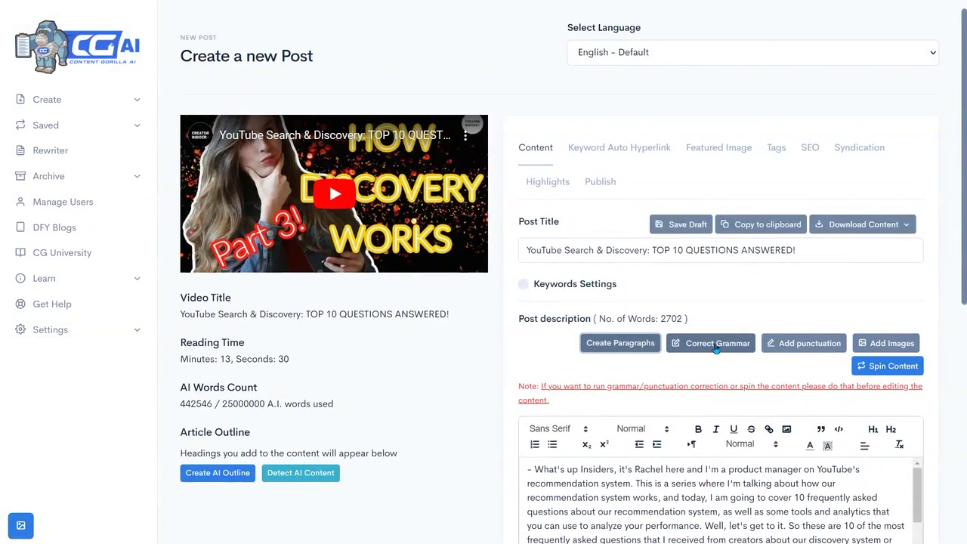
{"action": "left_click", "coordinate": [715, 344]}
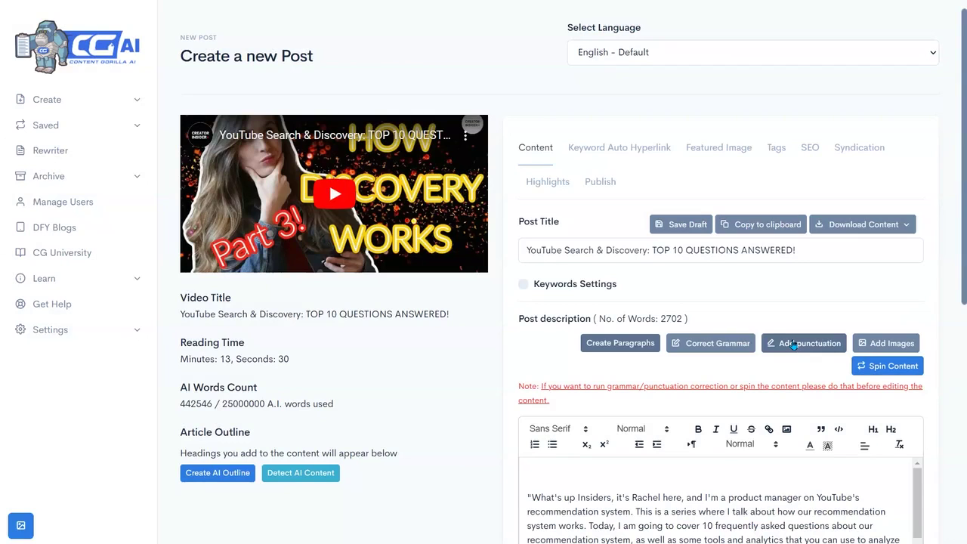
{"action": "left_click", "coordinate": [798, 343]}
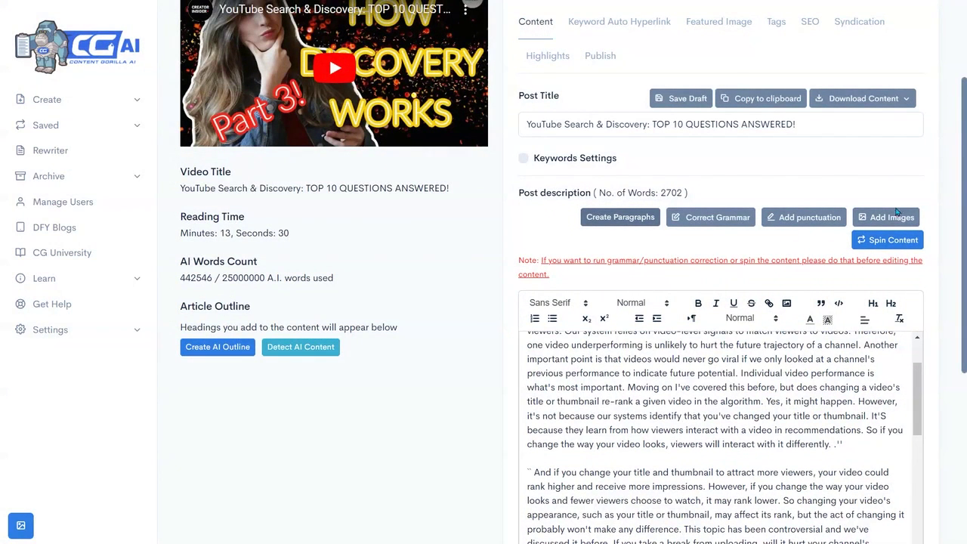
- Insert a coins stock image into the article and set up the AI outline
{"action": "left_click", "coordinate": [896, 213]}
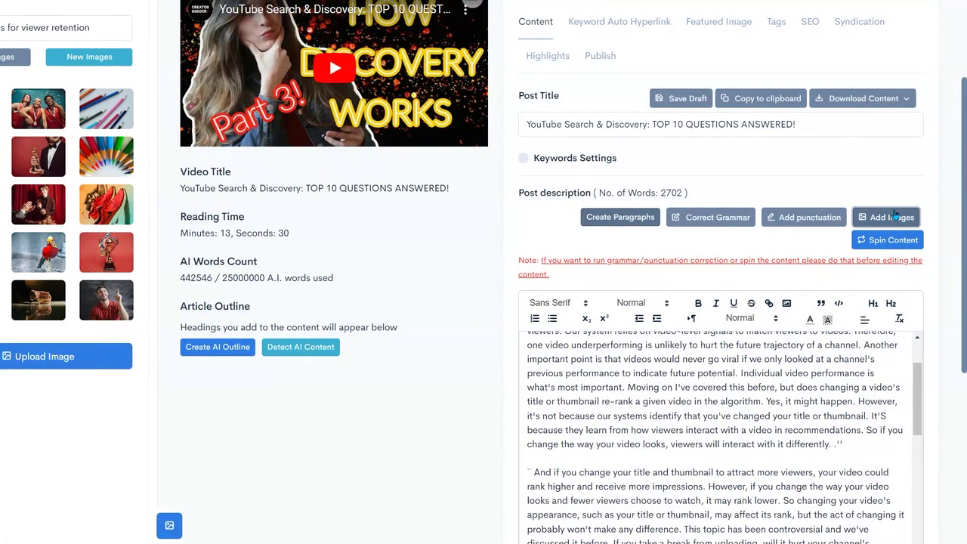
{"action": "left_click", "coordinate": [181, 151]}
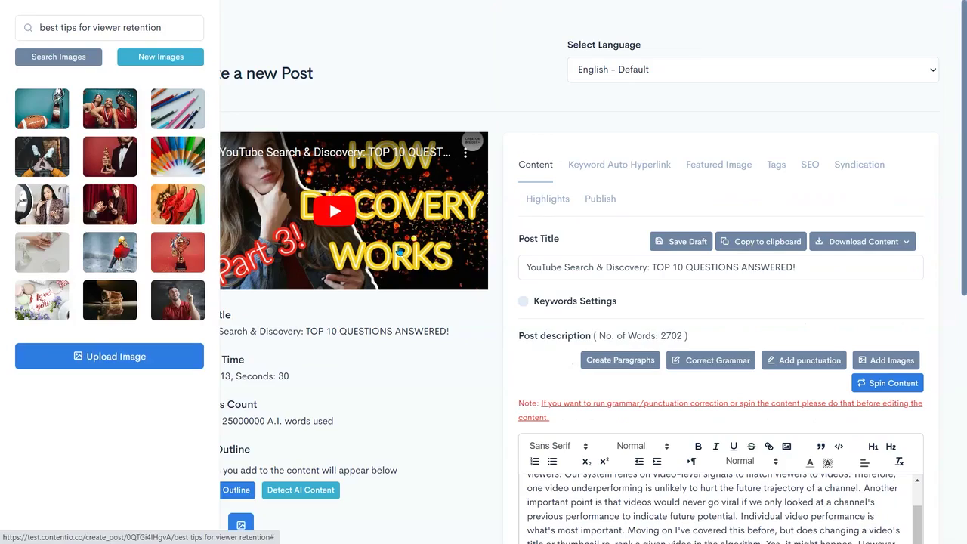
{"action": "scroll", "coordinate": [811, 399], "scroll_direction": "down", "scroll_amount": 5}
{"action": "scroll", "coordinate": [823, 404], "scroll_direction": "down", "scroll_amount": 5}
{"action": "scroll", "coordinate": [831, 407], "scroll_direction": "down", "scroll_amount": 5}
{"action": "scroll", "coordinate": [834, 411], "scroll_direction": "down", "scroll_amount": 5}
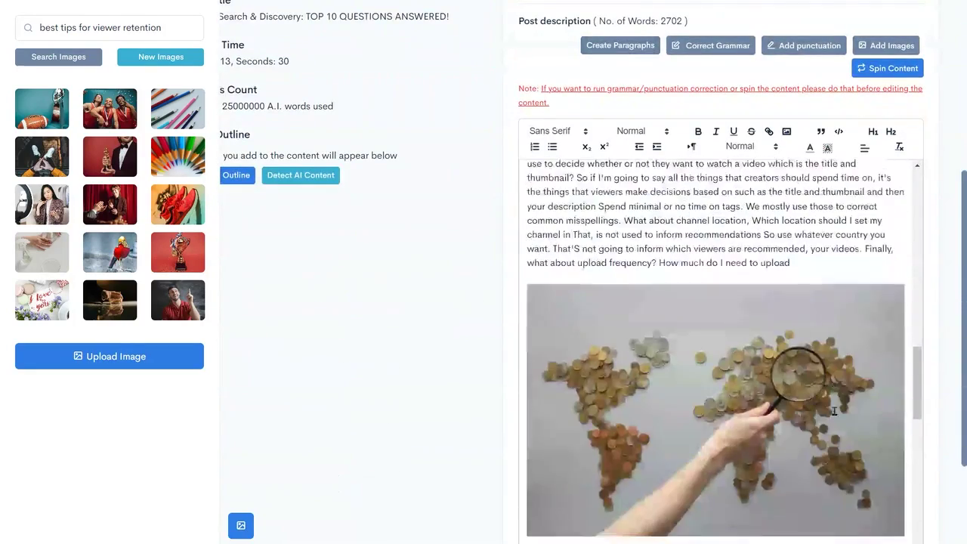
{"action": "scroll", "coordinate": [834, 411], "scroll_direction": "down", "scroll_amount": 1}
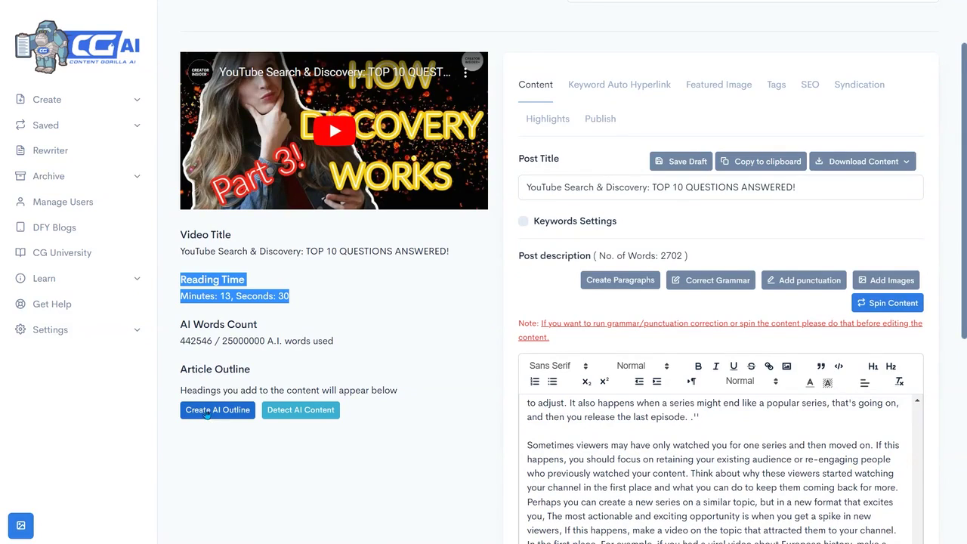
{"action": "left_click", "coordinate": [207, 412]}
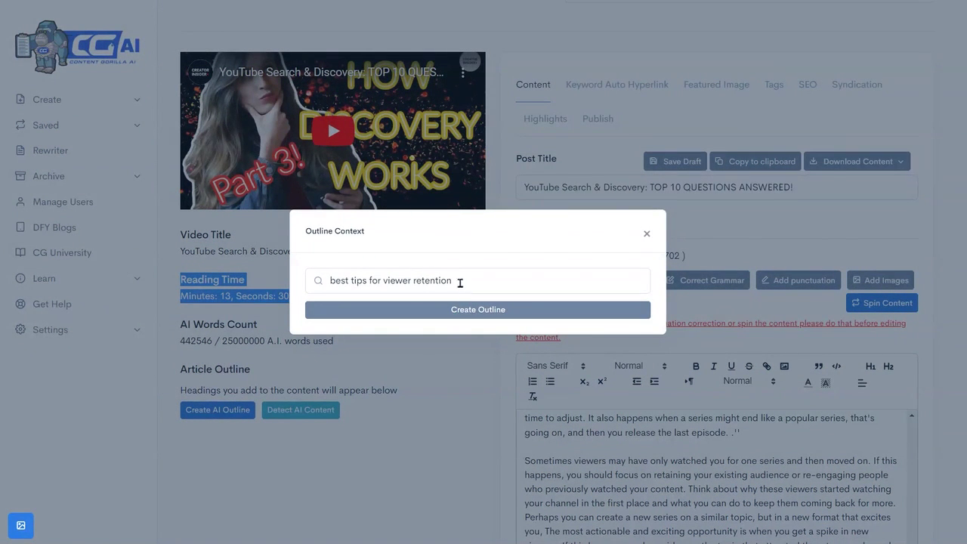
- Generate AI outline headings such as 'Maximizing Viewer Retention' for the article
{"action": "left_click", "coordinate": [480, 308]}
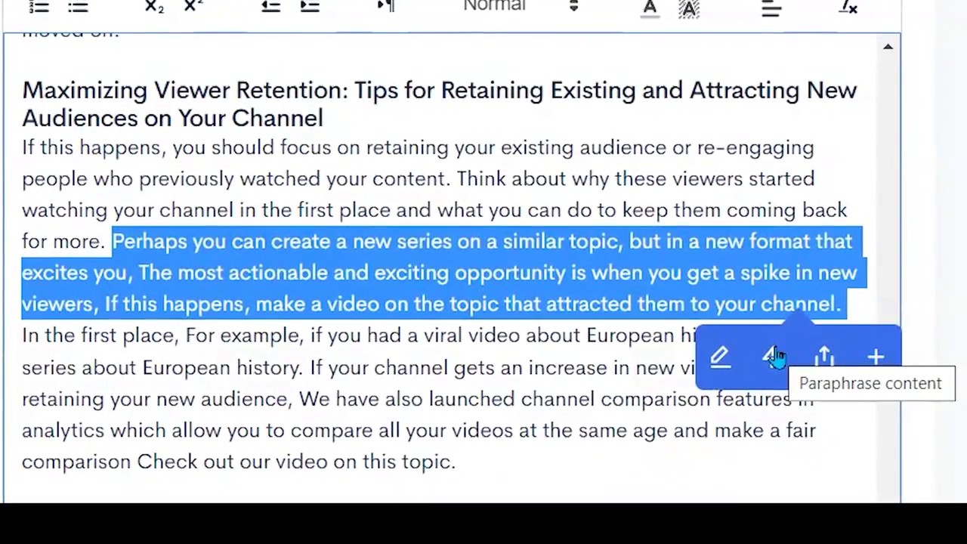
- Paraphrase the selected passage and review the rewritten text
{"action": "left_click", "coordinate": [776, 359]}
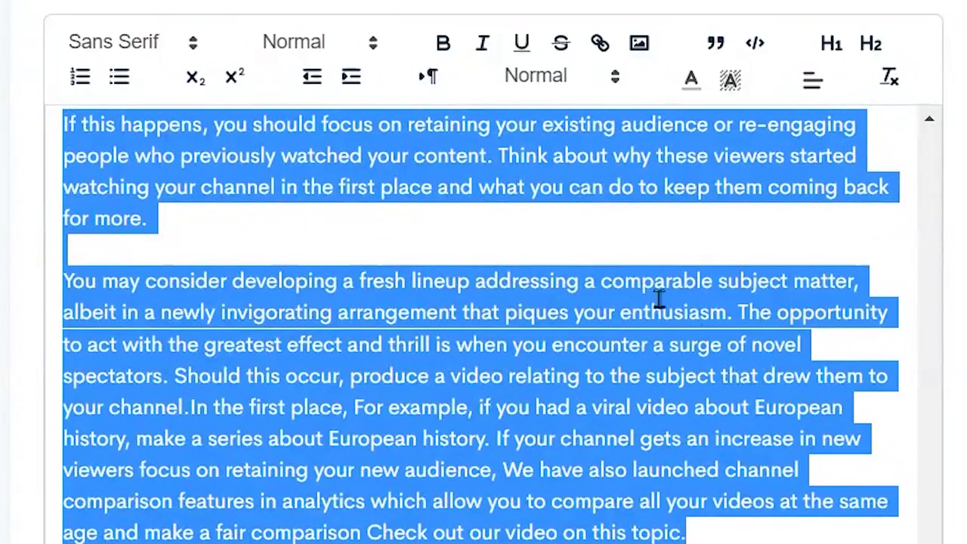
{"action": "scroll", "coordinate": [610, 445], "scroll_direction": "up", "scroll_amount": 2}
{"action": "scroll", "coordinate": [610, 445], "scroll_direction": "up", "scroll_amount": 3}
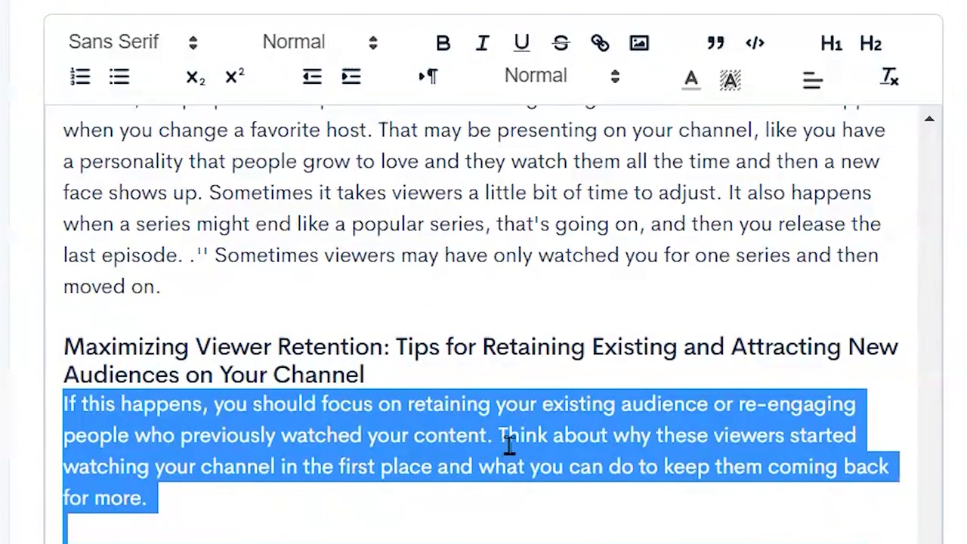
{"action": "scroll", "coordinate": [508, 446], "scroll_direction": "down", "scroll_amount": 2}
{"action": "left_click", "coordinate": [119, 325]}
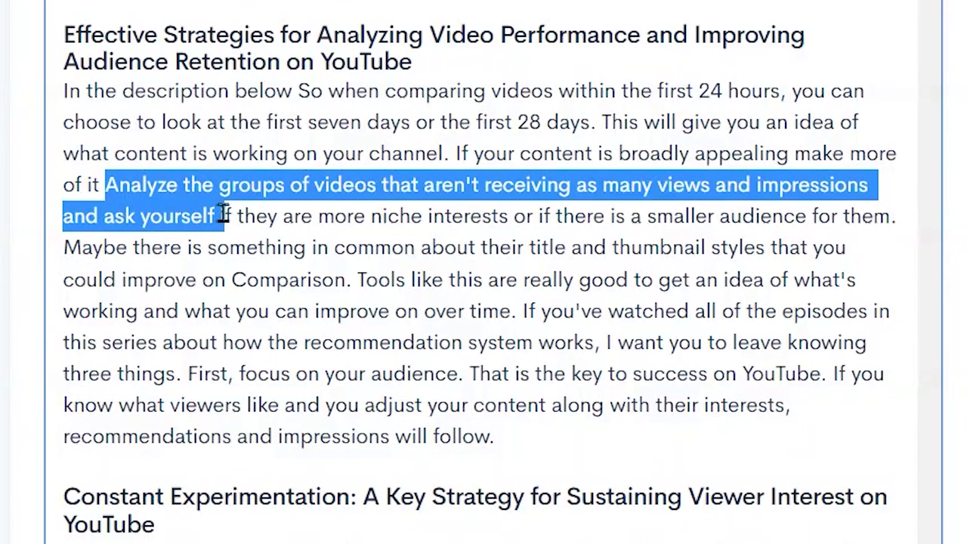
- Expand the sentence about underperforming videos into paragraphs using a professional tone
{"action": "left_click_drag", "start_coordinate": [224, 213], "coordinate": [903, 212]}
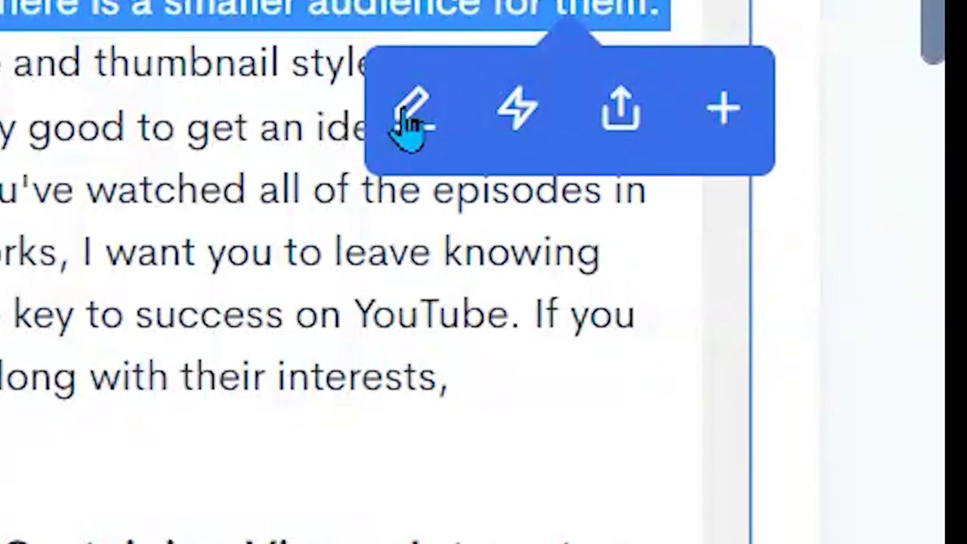
{"action": "left_click", "coordinate": [410, 117]}
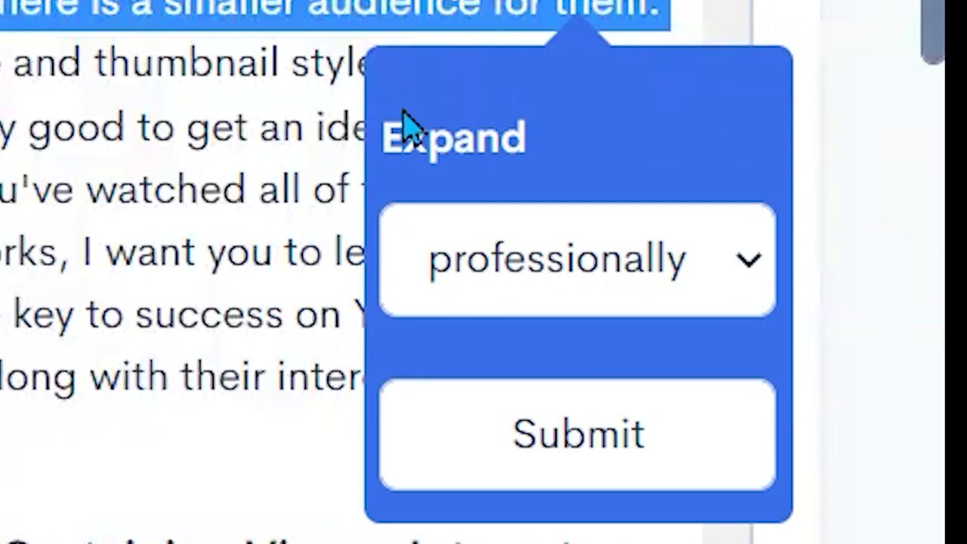
{"action": "left_click", "coordinate": [633, 291]}
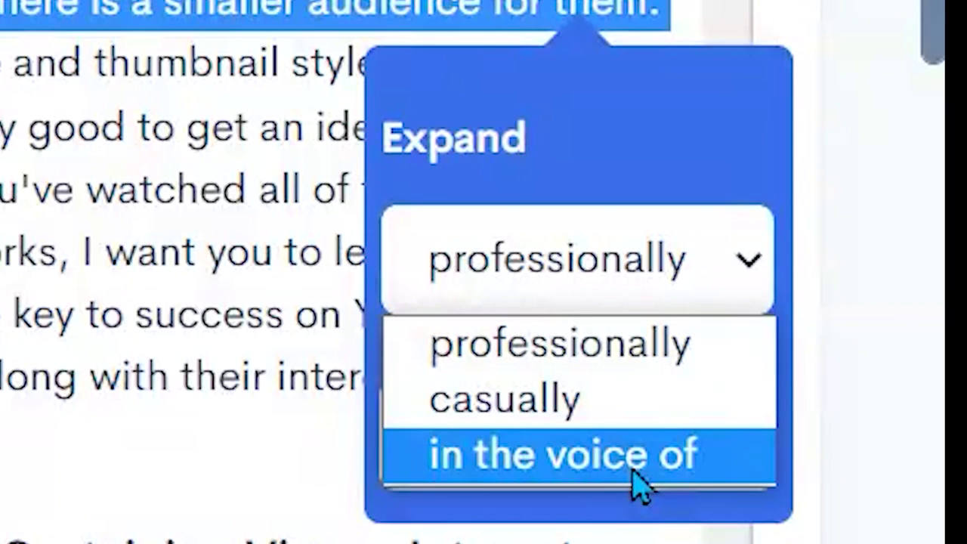
{"action": "left_click", "coordinate": [604, 378]}
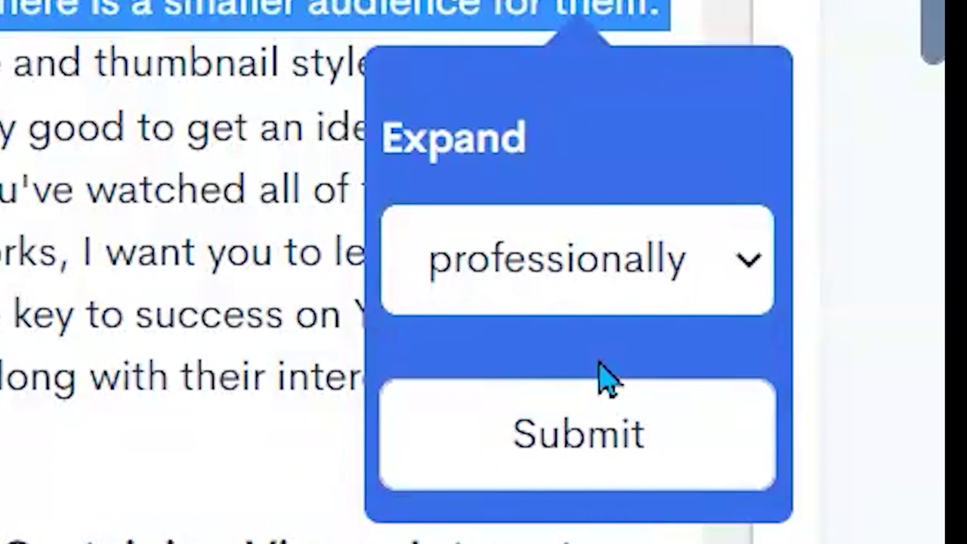
{"action": "left_click", "coordinate": [602, 452]}
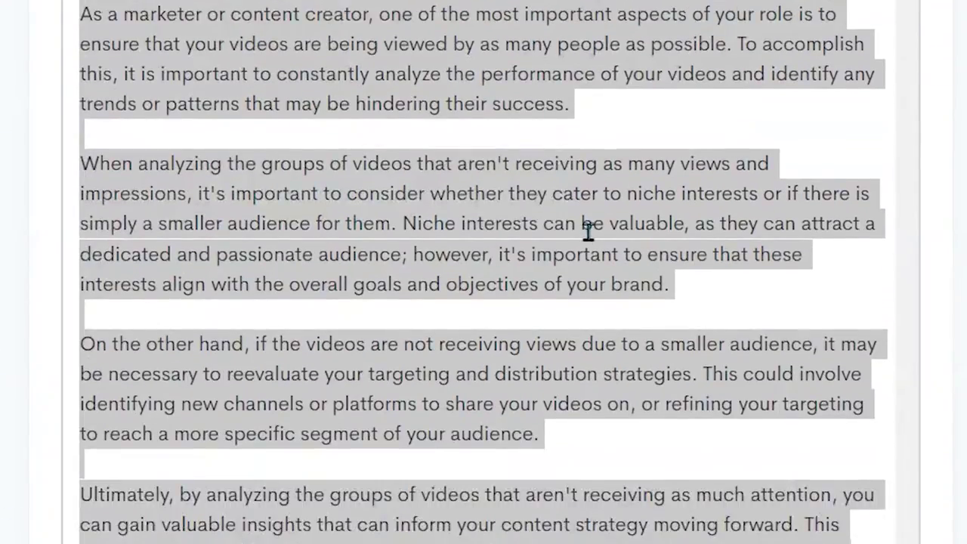
{"action": "scroll", "coordinate": [589, 231], "scroll_direction": "down", "scroll_amount": 5}
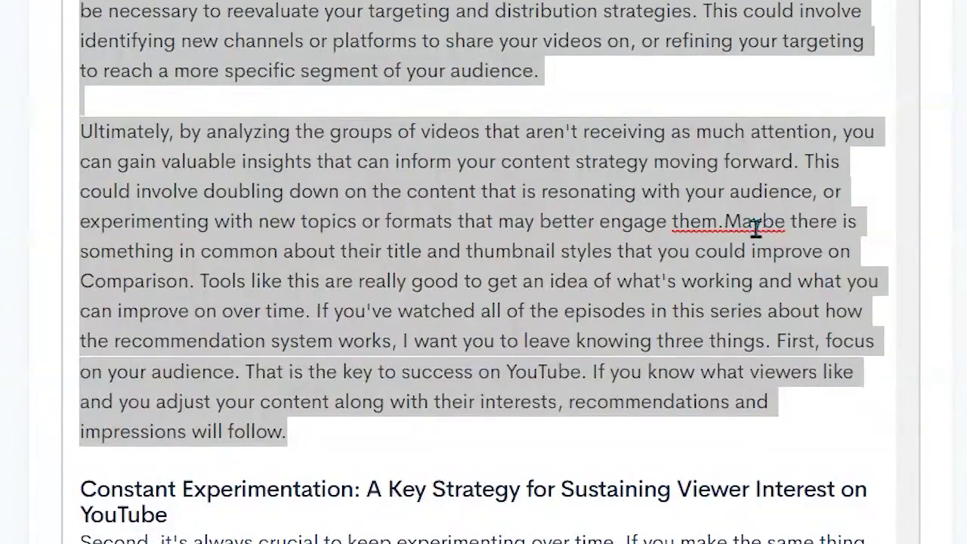
- Run Detect AI Content on the article, getting a 99.309% Real score
{"action": "left_click", "coordinate": [718, 221]}
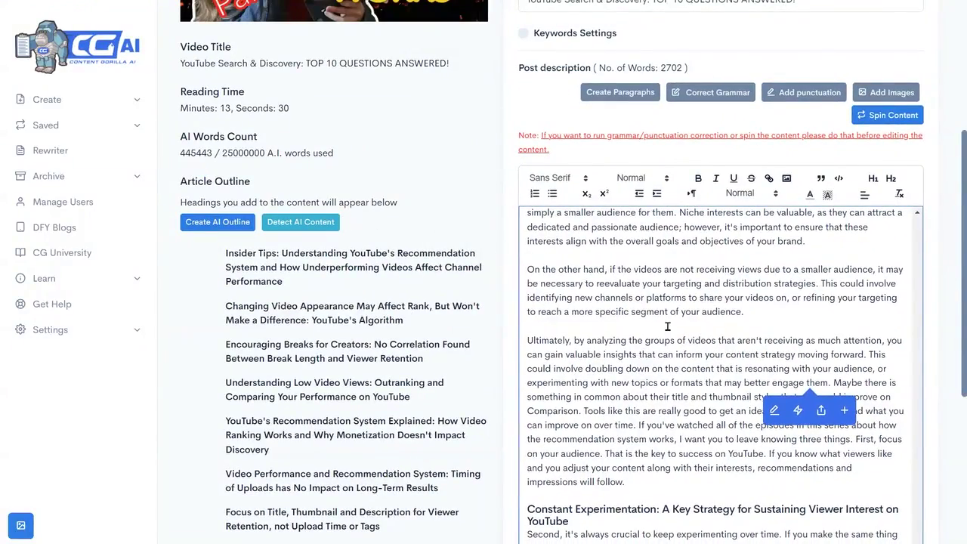
{"action": "scroll", "coordinate": [696, 374], "scroll_direction": "up", "scroll_amount": 2}
{"action": "scroll", "coordinate": [697, 373], "scroll_direction": "up", "scroll_amount": 3}
{"action": "scroll", "coordinate": [302, 317], "scroll_direction": "up", "scroll_amount": 1}
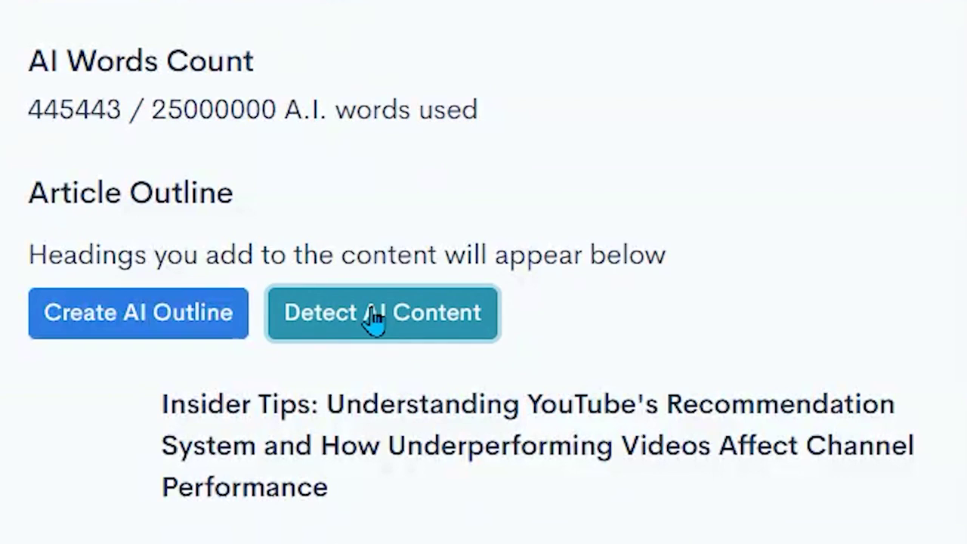
{"action": "left_click", "coordinate": [376, 319]}
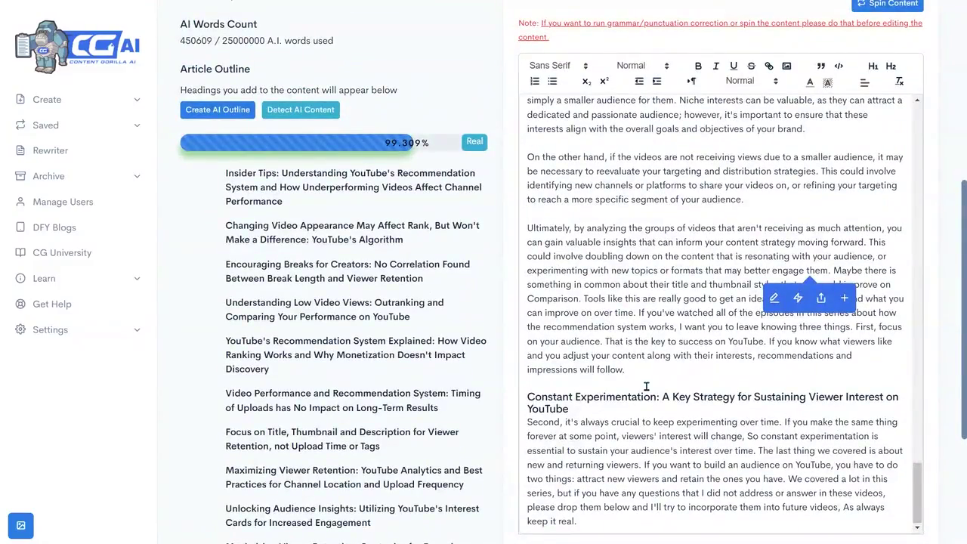
{"action": "scroll", "coordinate": [646, 386], "scroll_direction": "down", "scroll_amount": 5}
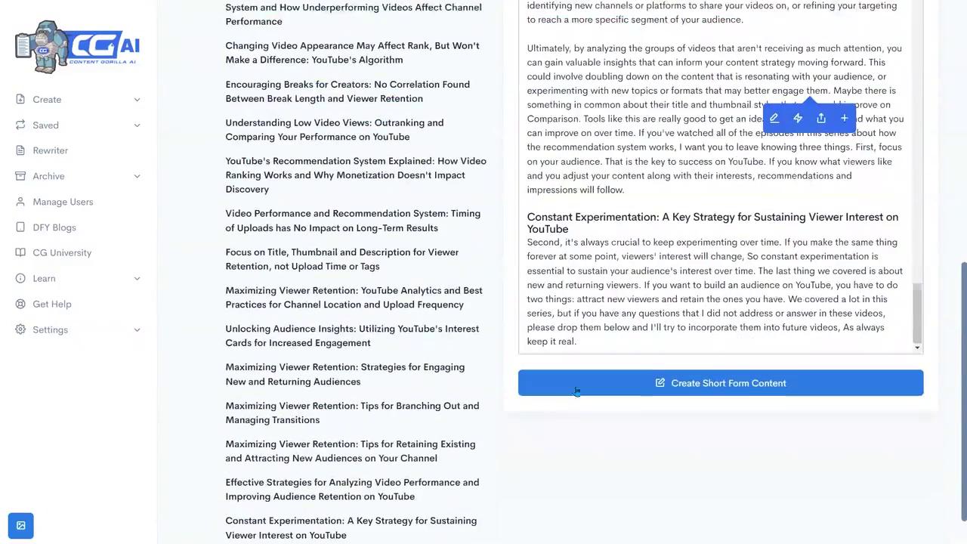
- Request 3 short-form blog ideas with no tags and check their writing progress
{"action": "left_click", "coordinate": [582, 430]}
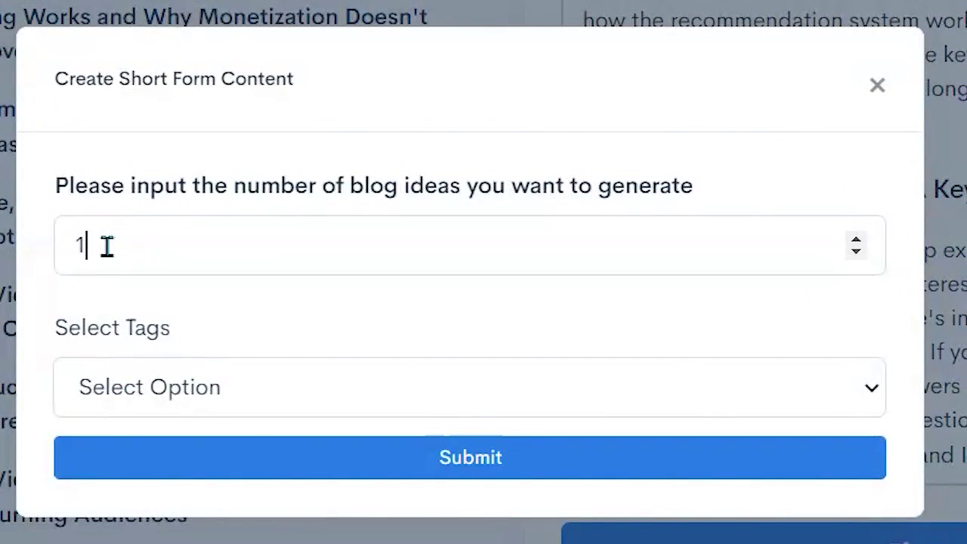
{"action": "left_click_drag", "start_coordinate": [104, 244], "coordinate": [43, 259]}
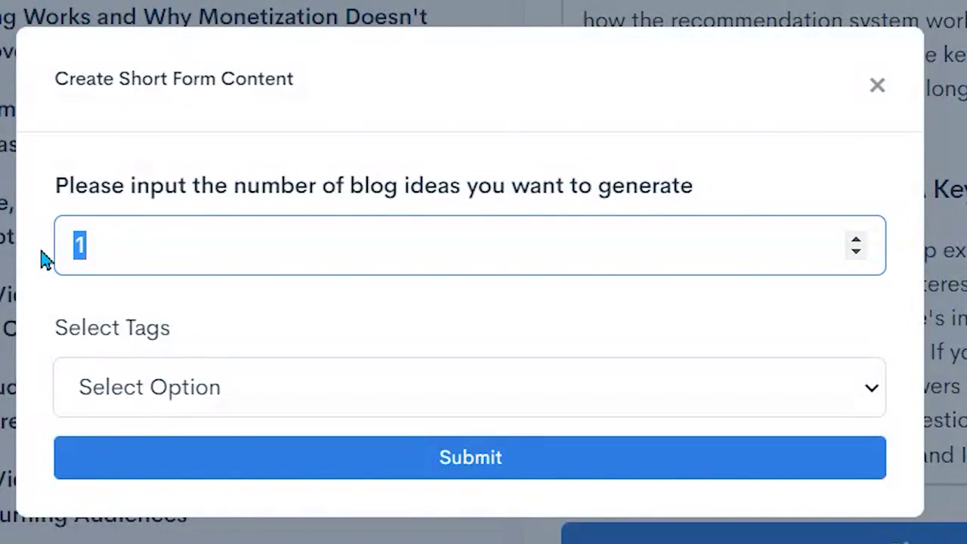
{"action": "type", "text": "3"}
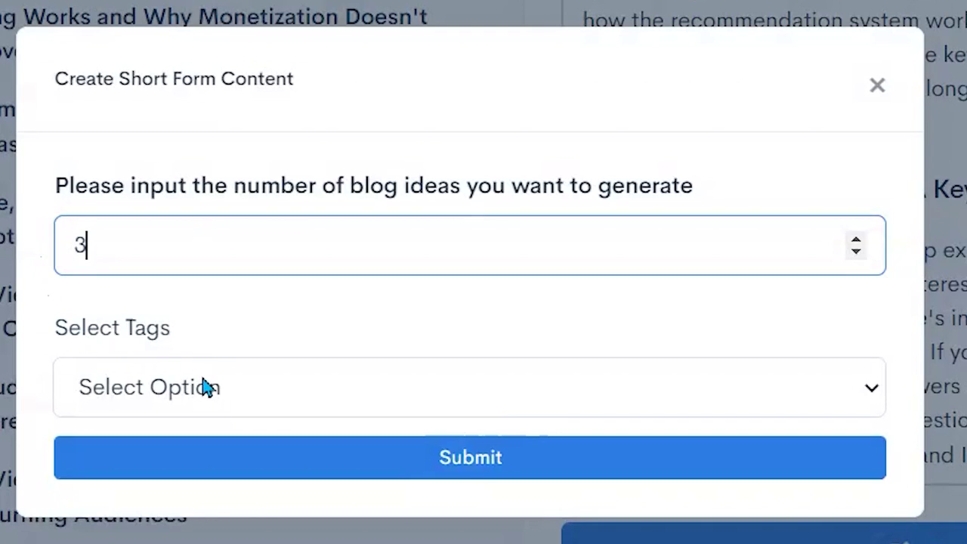
{"action": "left_click", "coordinate": [351, 391]}
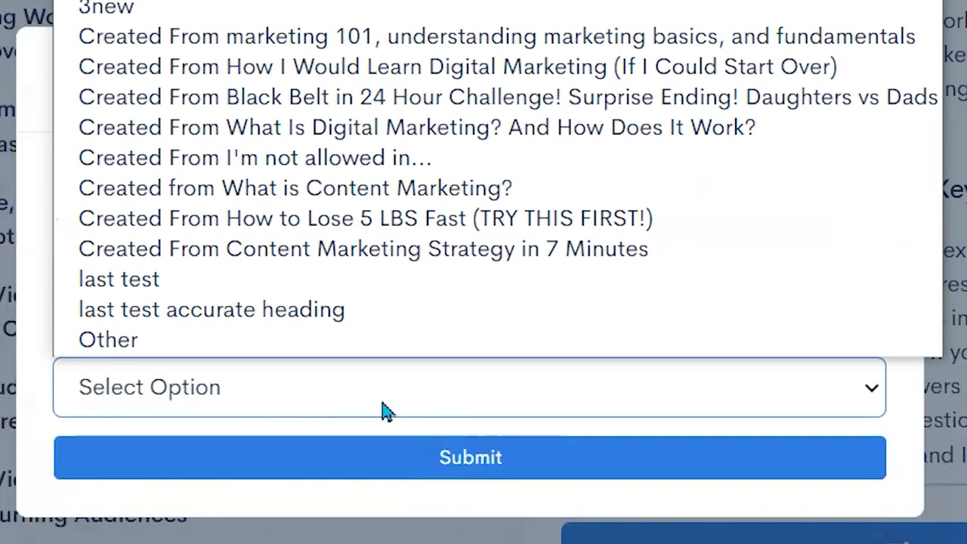
{"action": "left_click", "coordinate": [313, 399]}
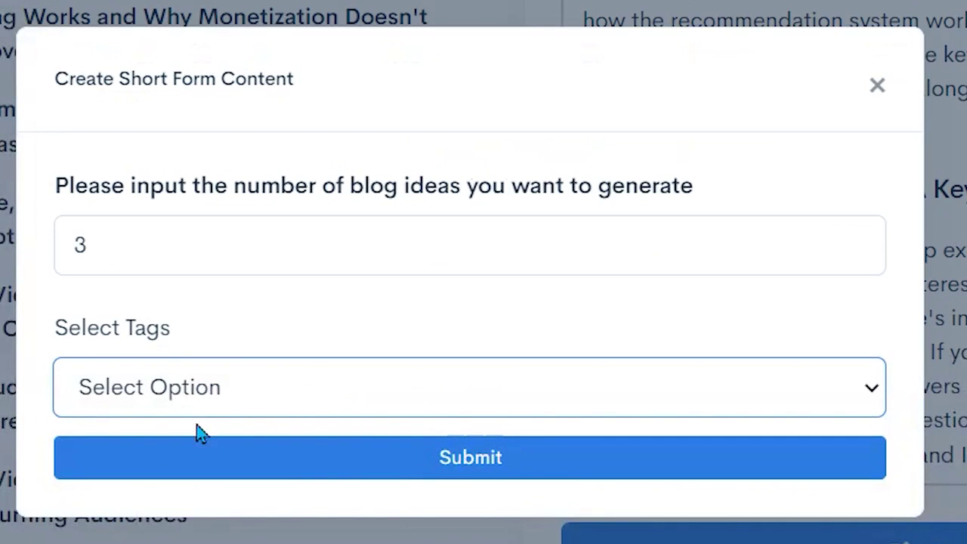
{"action": "left_click", "coordinate": [418, 470]}
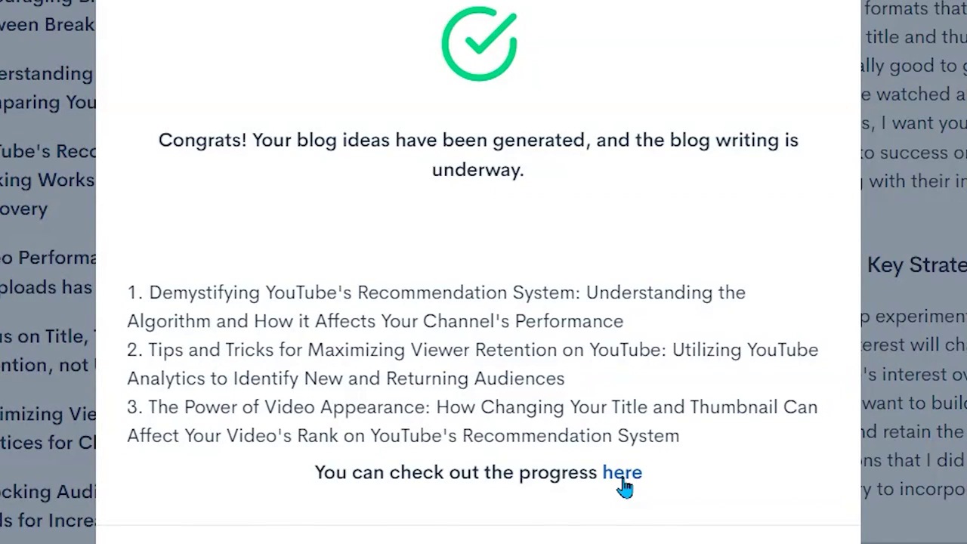
{"action": "left_click", "coordinate": [622, 480]}
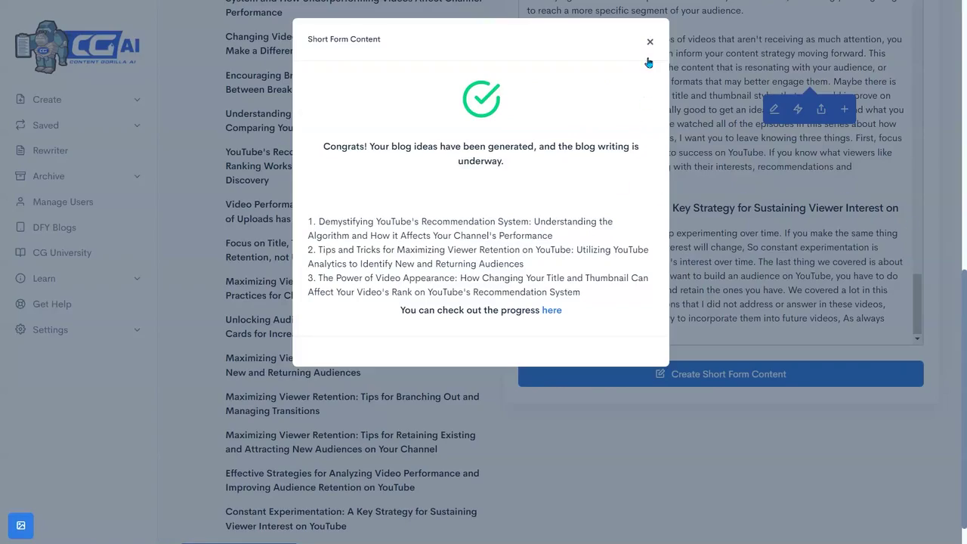
- Close the blog-ideas success message and show the Keyword Auto Hyperlink settings
{"action": "left_click", "coordinate": [651, 43]}
{"action": "scroll", "coordinate": [676, 279], "scroll_direction": "up", "scroll_amount": 3}
{"action": "scroll", "coordinate": [676, 284], "scroll_direction": "up", "scroll_amount": 3}
{"action": "scroll", "coordinate": [676, 284], "scroll_direction": "up", "scroll_amount": 3}
{"action": "scroll", "coordinate": [949, 457], "scroll_direction": "up", "scroll_amount": 15}
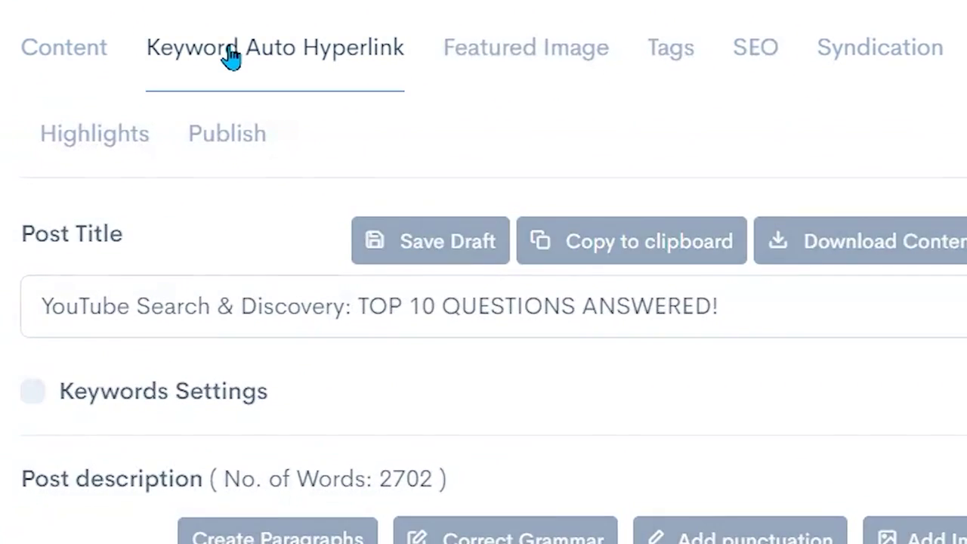
{"action": "left_click", "coordinate": [296, 72]}
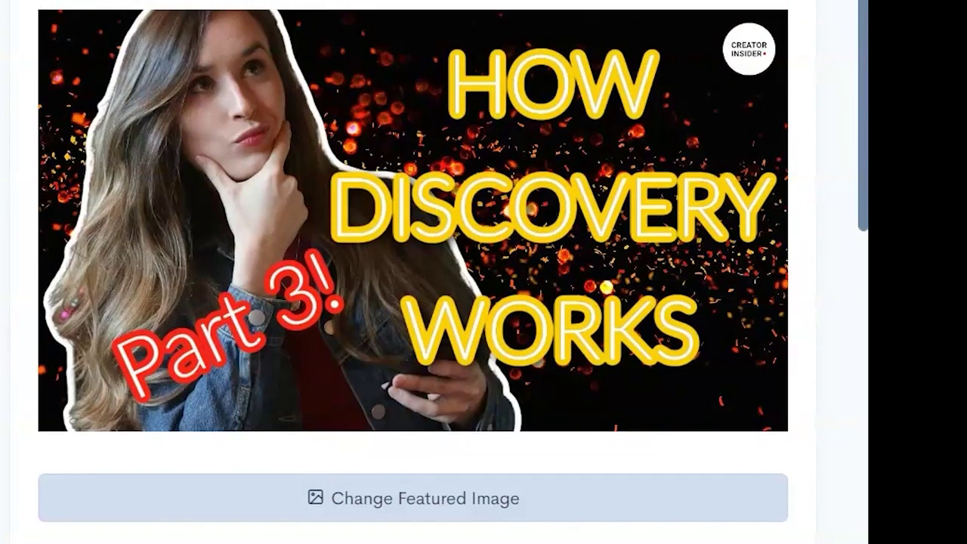
- Swap the featured image for the phone photo and append 'content, youtube' to the tags
{"action": "left_click", "coordinate": [413, 498]}
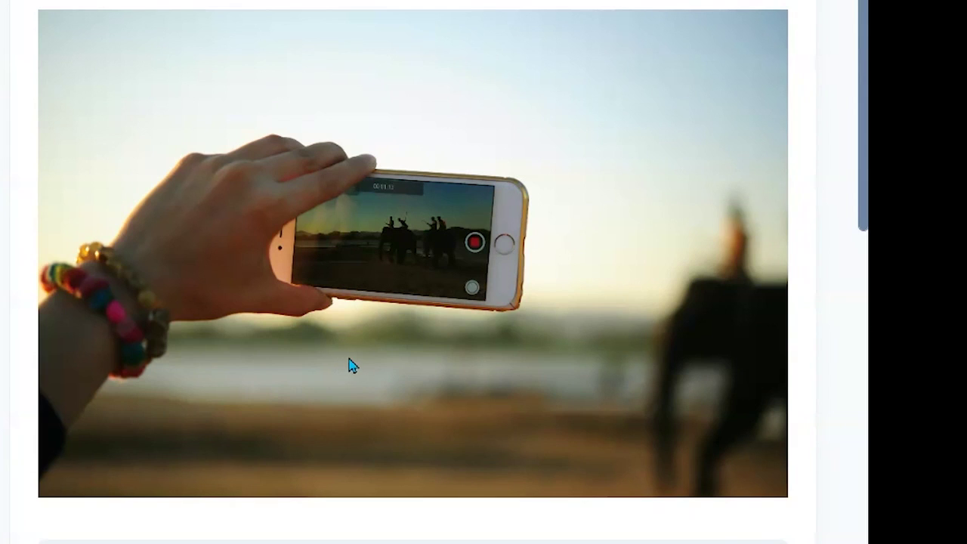
{"action": "left_click", "coordinate": [522, 68]}
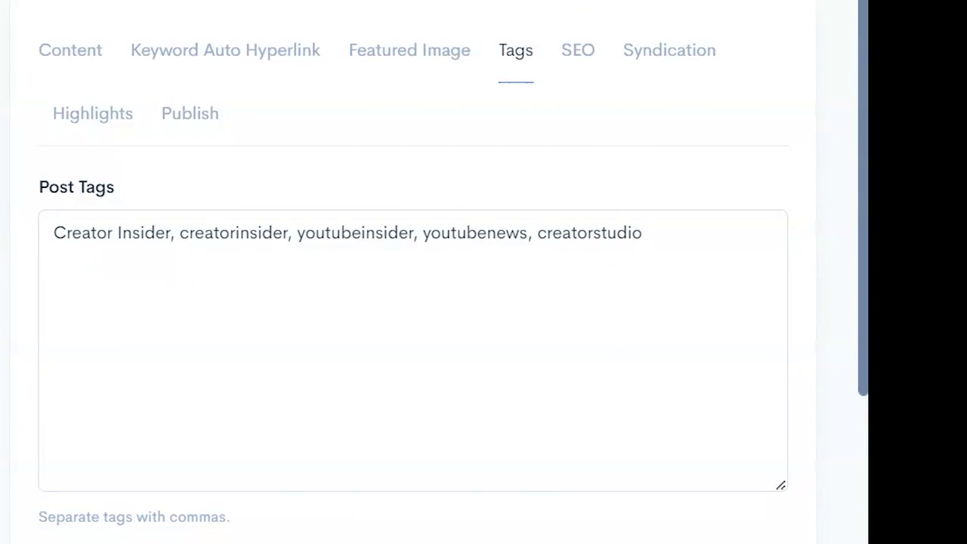
{"action": "left_click", "coordinate": [670, 244]}
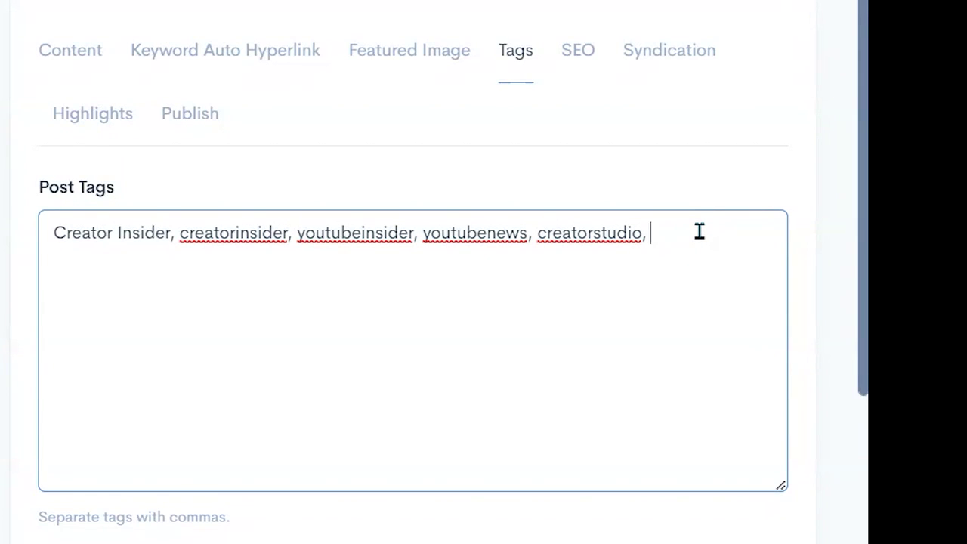
{"action": "type", "text": "conte"}
{"action": "type", "text": "nt, youtube"}
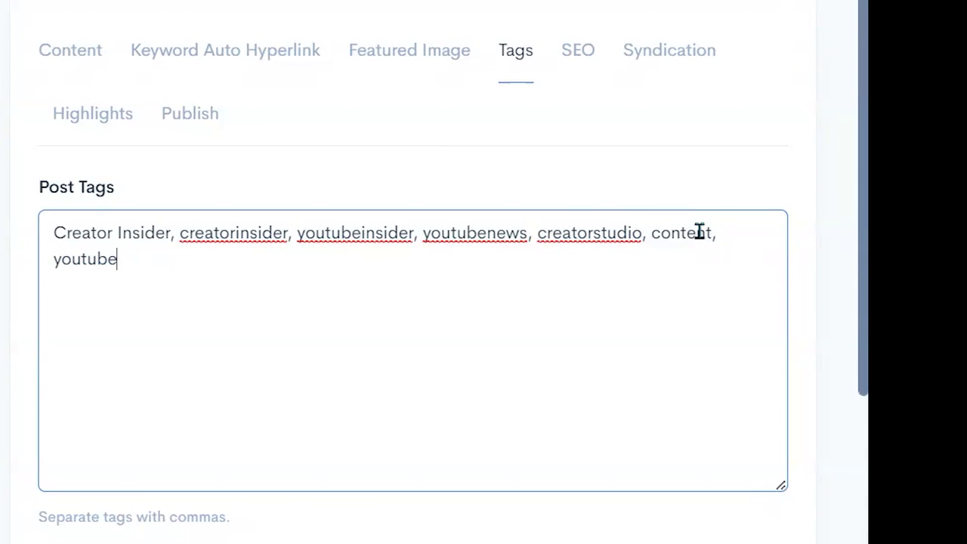
{"action": "left_click", "coordinate": [580, 55]}
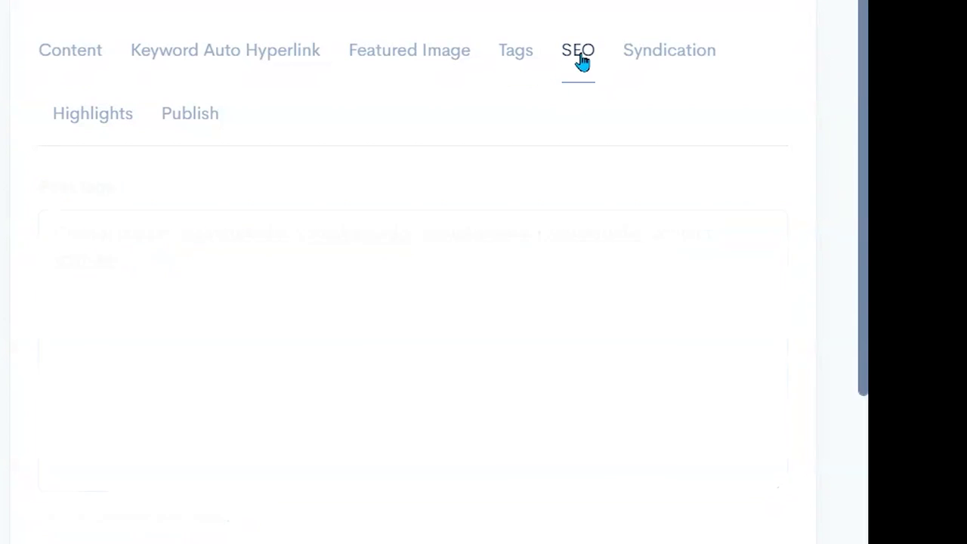
- Review the social syndication accounts, then go to the Highlights section
{"action": "left_click", "coordinate": [661, 62]}
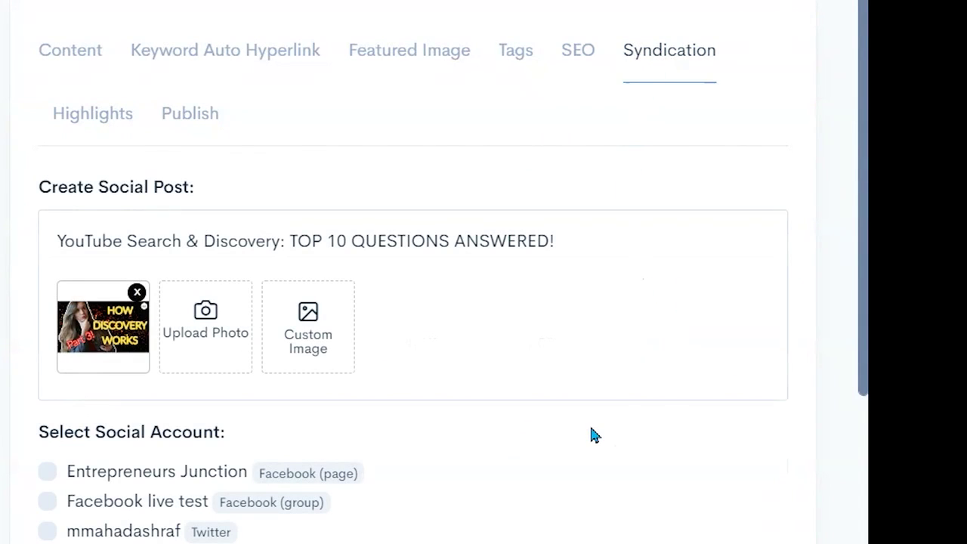
{"action": "scroll", "coordinate": [593, 435], "scroll_direction": "down", "scroll_amount": 3}
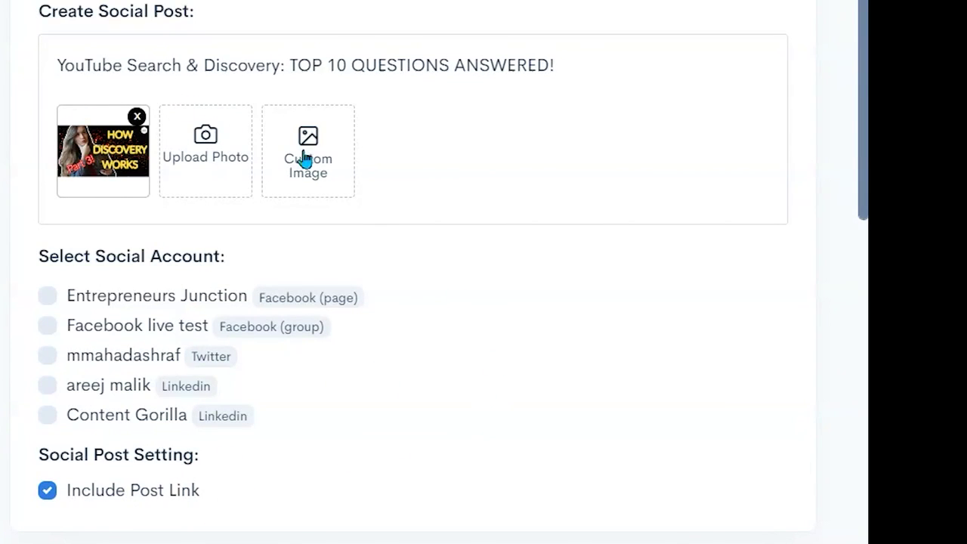
{"action": "scroll", "coordinate": [84, 92], "scroll_direction": "up", "scroll_amount": 2}
{"action": "left_click", "coordinate": [85, 85]}
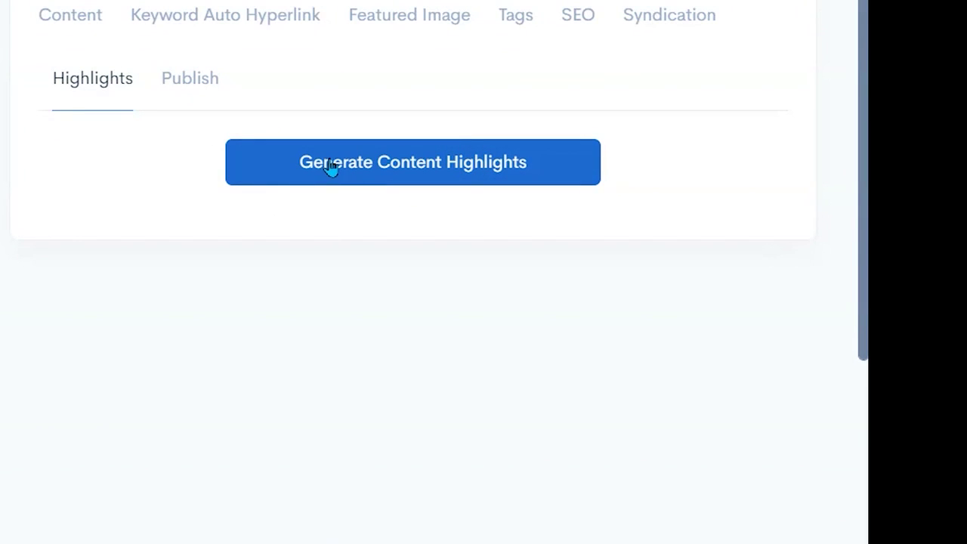
- Generate the meta description, content summary, and Facebook, Twitter and LinkedIn posts, then review them
{"action": "left_click", "coordinate": [557, 173]}
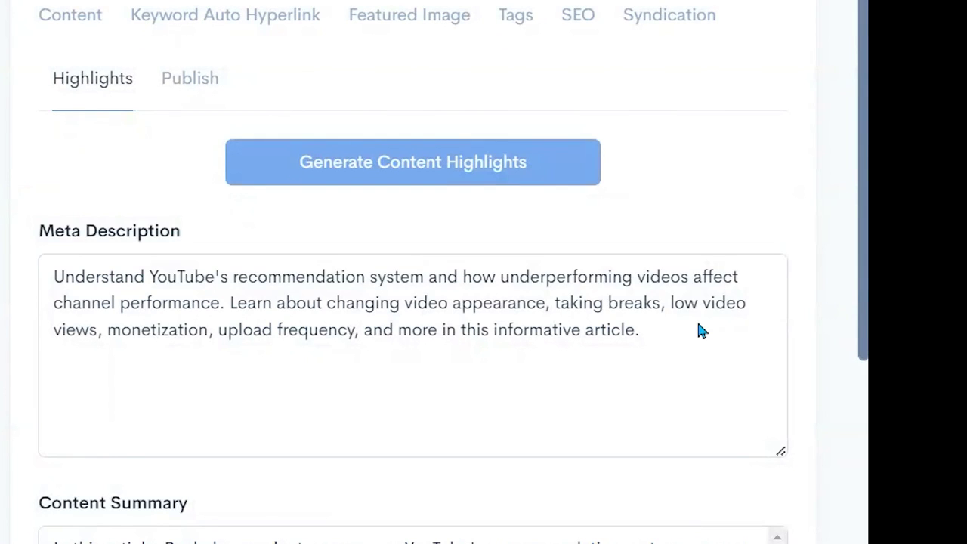
{"action": "scroll", "coordinate": [699, 330], "scroll_direction": "down", "scroll_amount": 5}
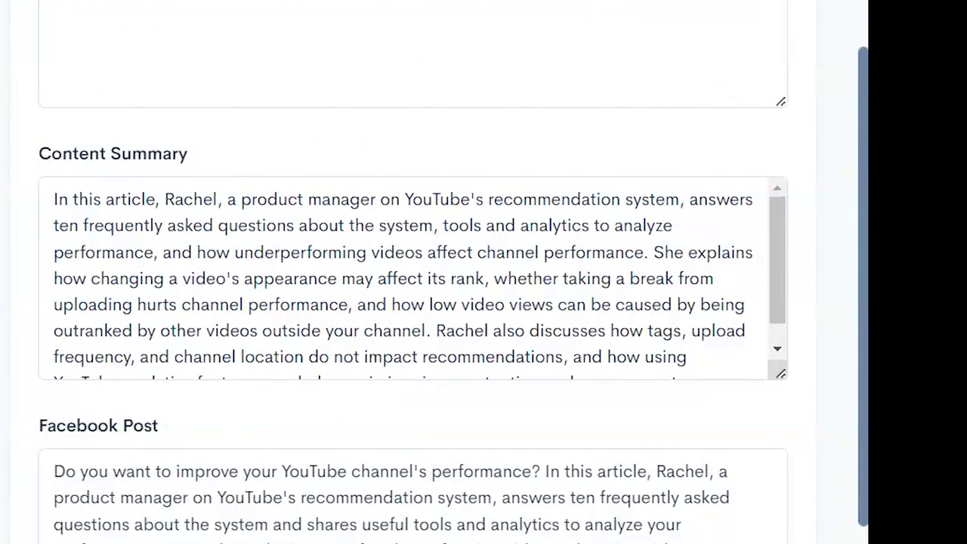
{"action": "left_click_drag", "start_coordinate": [695, 541], "coordinate": [65, 492]}
{"action": "scroll", "coordinate": [578, 344], "scroll_direction": "down", "scroll_amount": 3}
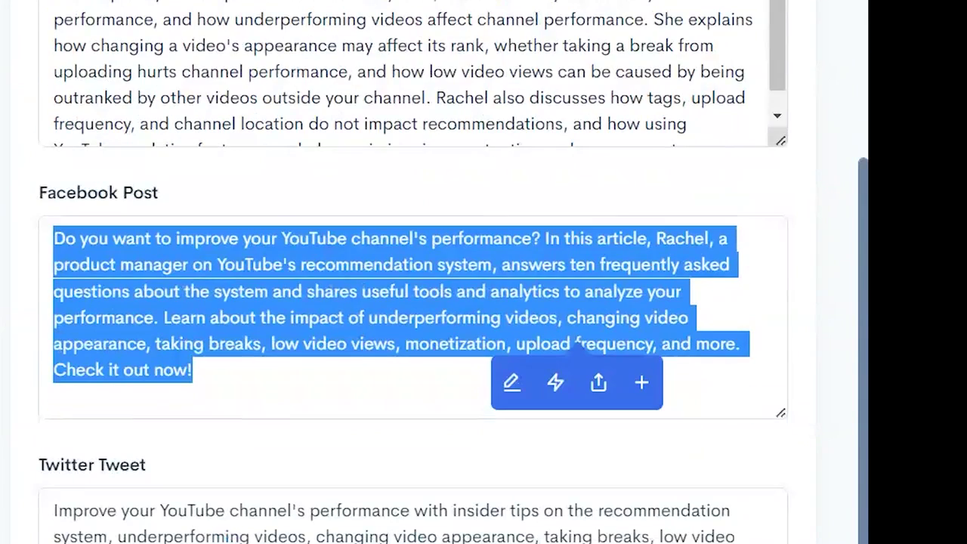
{"action": "scroll", "coordinate": [578, 342], "scroll_direction": "down", "scroll_amount": 5}
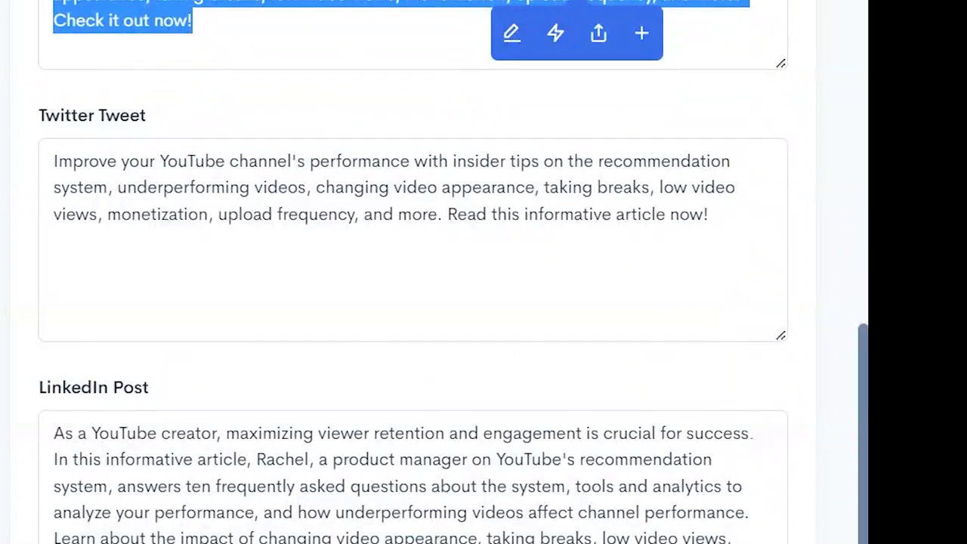
{"action": "scroll", "coordinate": [578, 342], "scroll_direction": "up", "scroll_amount": 3}
{"action": "scroll", "coordinate": [578, 377], "scroll_direction": "up", "scroll_amount": 9}
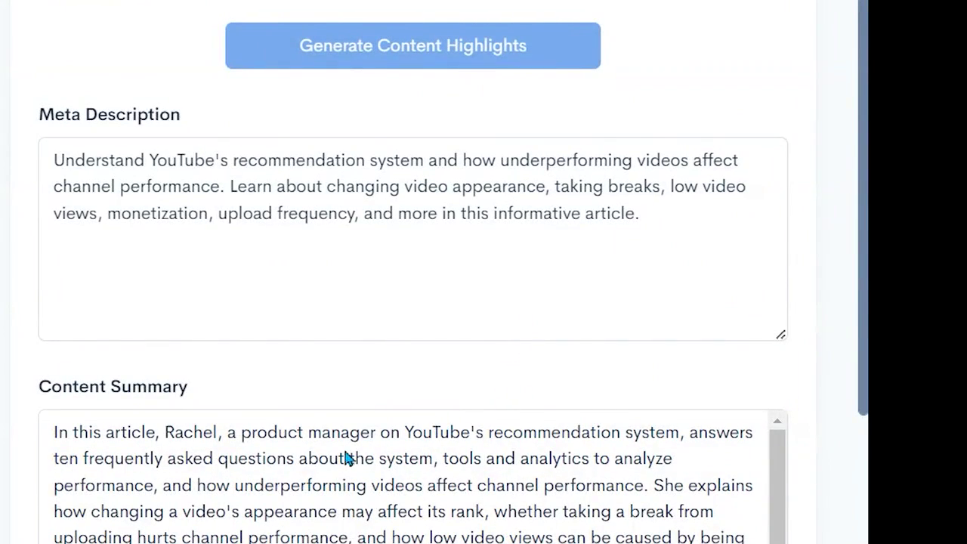
{"action": "scroll", "coordinate": [488, 310], "scroll_direction": "up", "scroll_amount": 3}
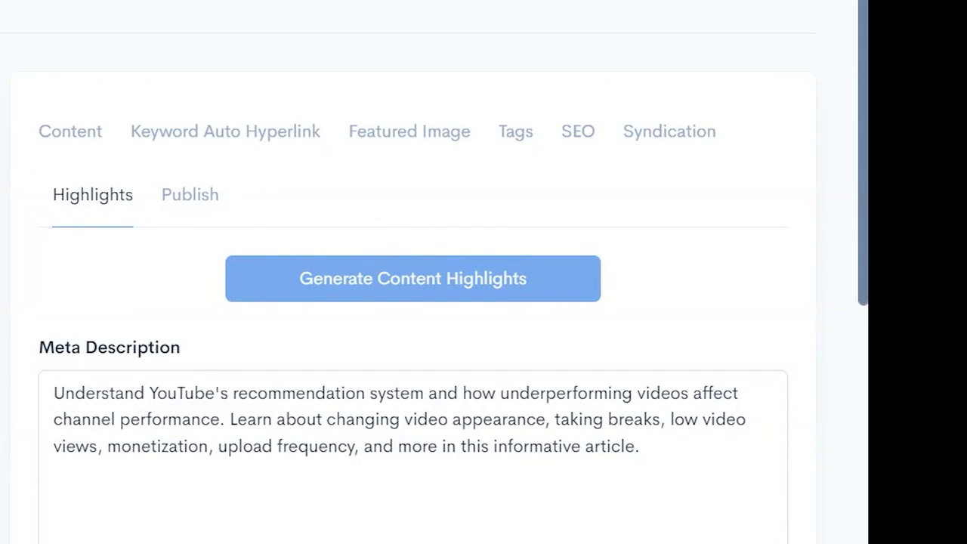
- Publish the post to the Assist To Prosper website with status 'publish'
{"action": "left_click", "coordinate": [196, 195]}
{"action": "scroll", "coordinate": [399, 325], "scroll_direction": "down", "scroll_amount": 2}
{"action": "scroll", "coordinate": [242, 226], "scroll_direction": "down", "scroll_amount": 2}
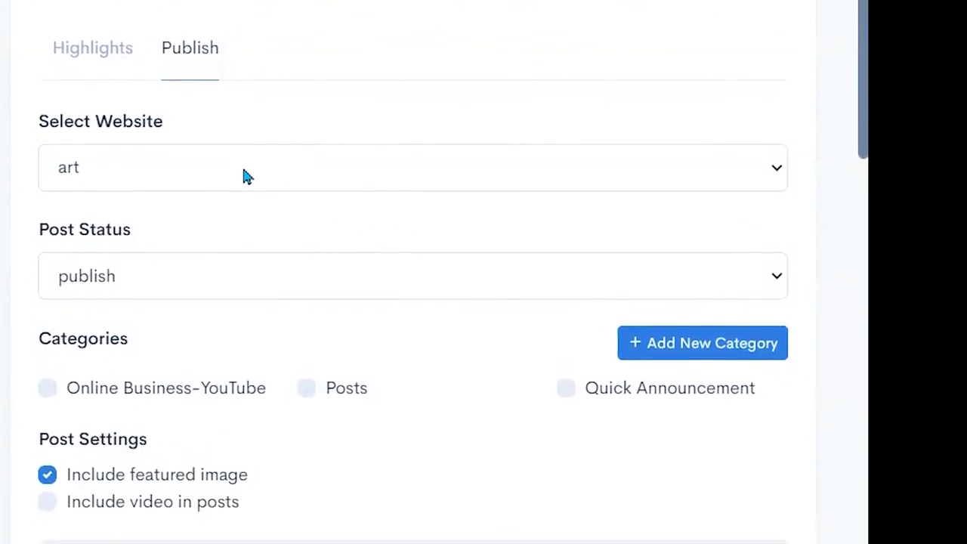
{"action": "left_click", "coordinate": [246, 151]}
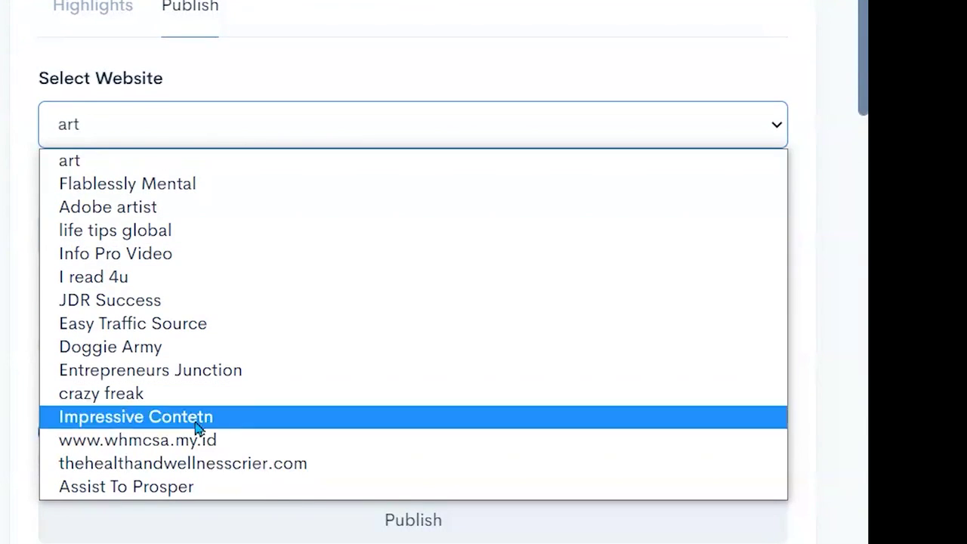
{"action": "left_click", "coordinate": [189, 487]}
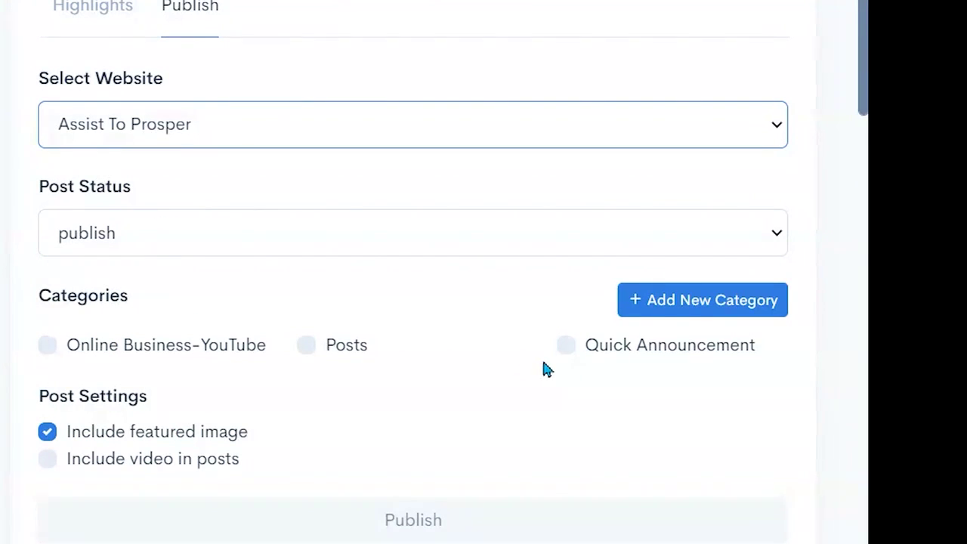
{"action": "left_click", "coordinate": [320, 358]}
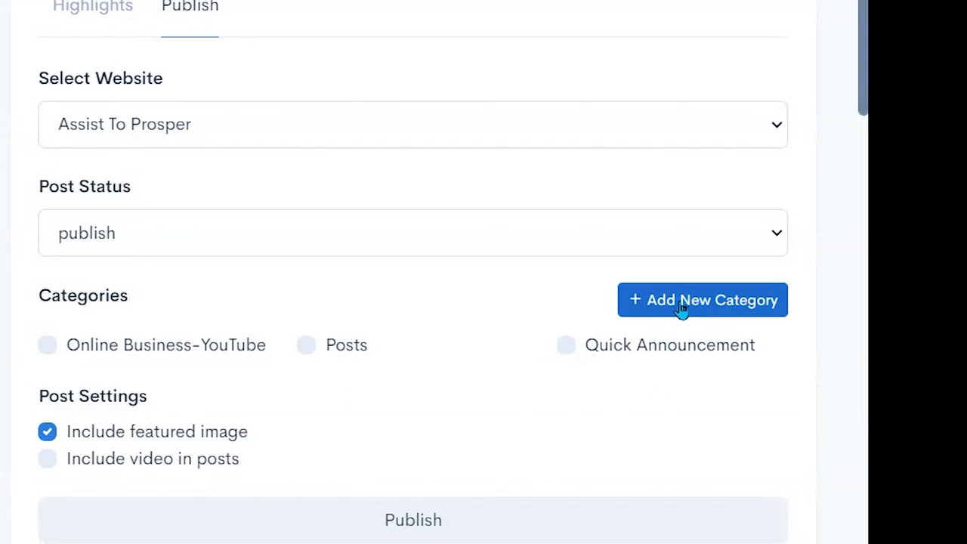
{"action": "left_click", "coordinate": [478, 522]}
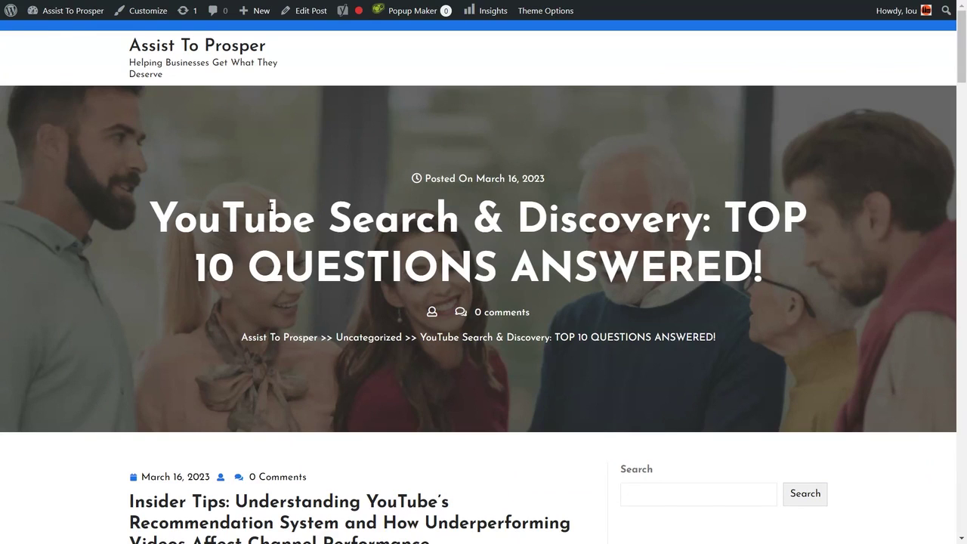
- Select the title of the live 'YouTube Search & Discovery: TOP 10 QUESTIONS ANSWERED!' post
{"action": "left_click_drag", "start_coordinate": [151, 204], "coordinate": [548, 179]}
{"action": "scroll", "coordinate": [214, 228], "scroll_direction": "down", "scroll_amount": 4}
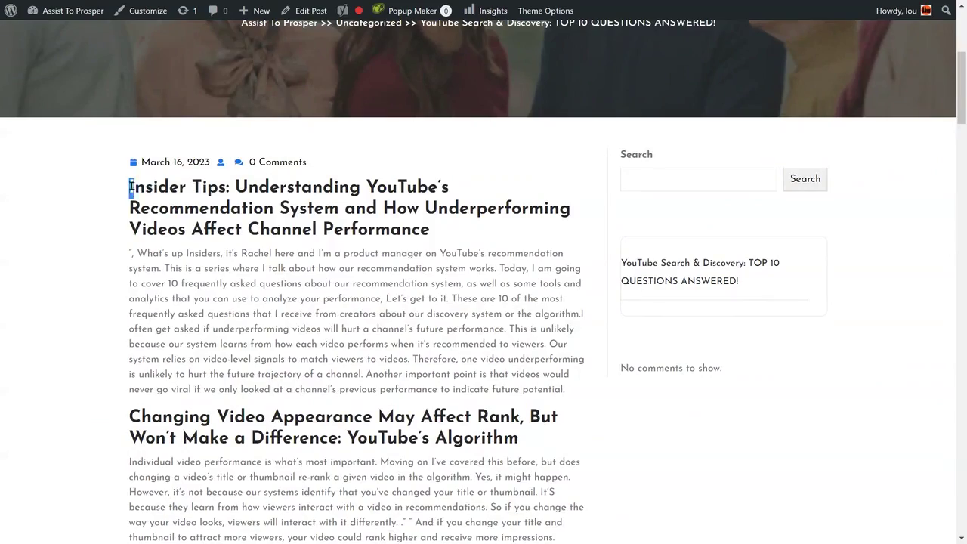
{"action": "left_click_drag", "start_coordinate": [131, 187], "coordinate": [429, 229]}
{"action": "scroll", "coordinate": [471, 294], "scroll_direction": "down", "scroll_amount": 2}
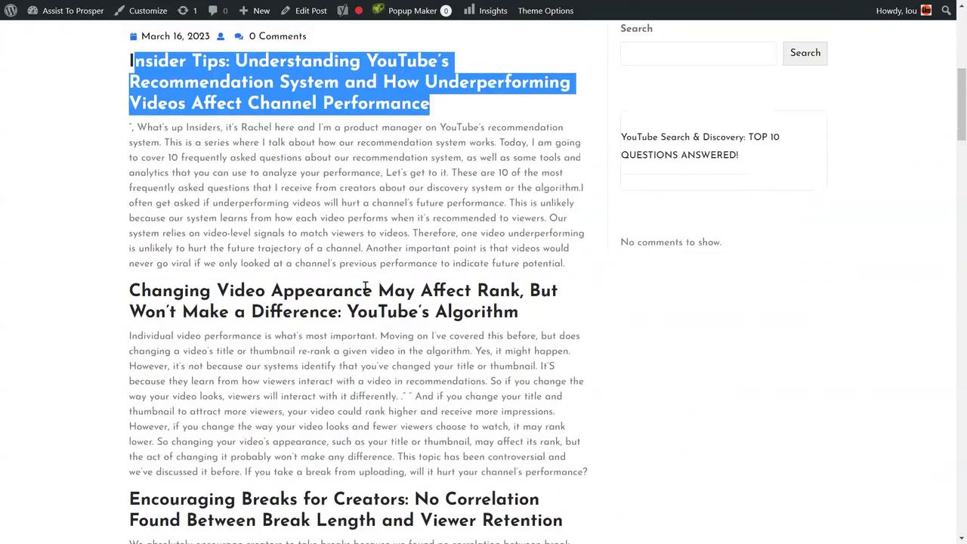
{"action": "scroll", "coordinate": [365, 287], "scroll_direction": "down", "scroll_amount": 4}
- Scroll down through the published article's headed sections
{"action": "scroll", "coordinate": [366, 288], "scroll_direction": "down", "scroll_amount": 3}
{"action": "scroll", "coordinate": [368, 291], "scroll_direction": "down", "scroll_amount": 5}
{"action": "scroll", "coordinate": [368, 294], "scroll_direction": "down", "scroll_amount": 3}
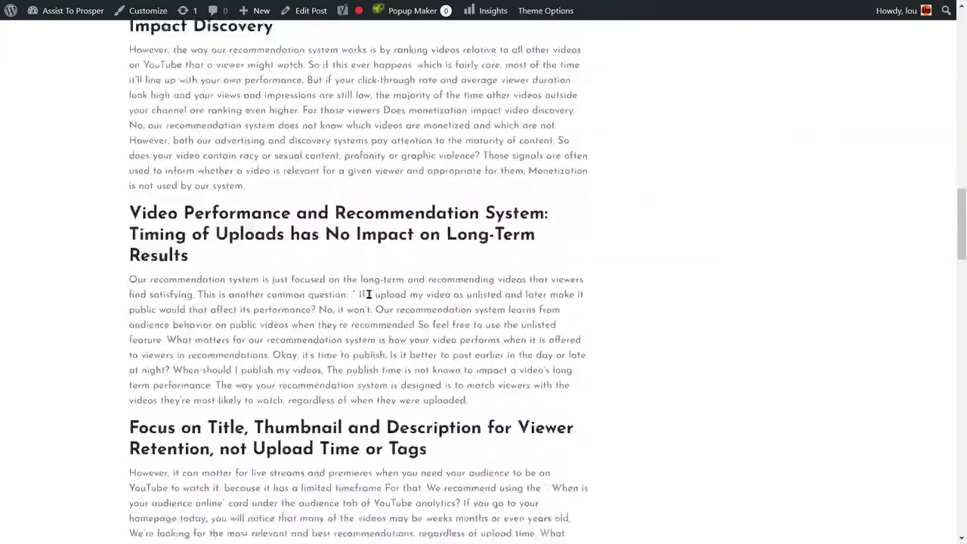
{"action": "scroll", "coordinate": [370, 295], "scroll_direction": "down", "scroll_amount": 4}
{"action": "scroll", "coordinate": [377, 296], "scroll_direction": "down", "scroll_amount": 5}
{"action": "scroll", "coordinate": [423, 321], "scroll_direction": "down", "scroll_amount": 1}
{"action": "scroll", "coordinate": [453, 340], "scroll_direction": "down", "scroll_amount": 4}
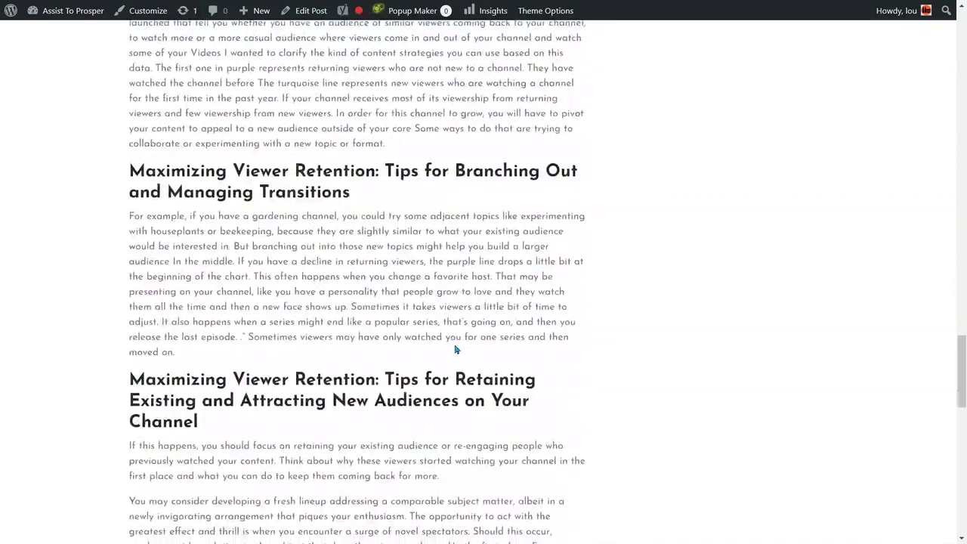
{"action": "scroll", "coordinate": [455, 349], "scroll_direction": "down", "scroll_amount": 5}
{"action": "scroll", "coordinate": [469, 344], "scroll_direction": "down", "scroll_amount": 2}
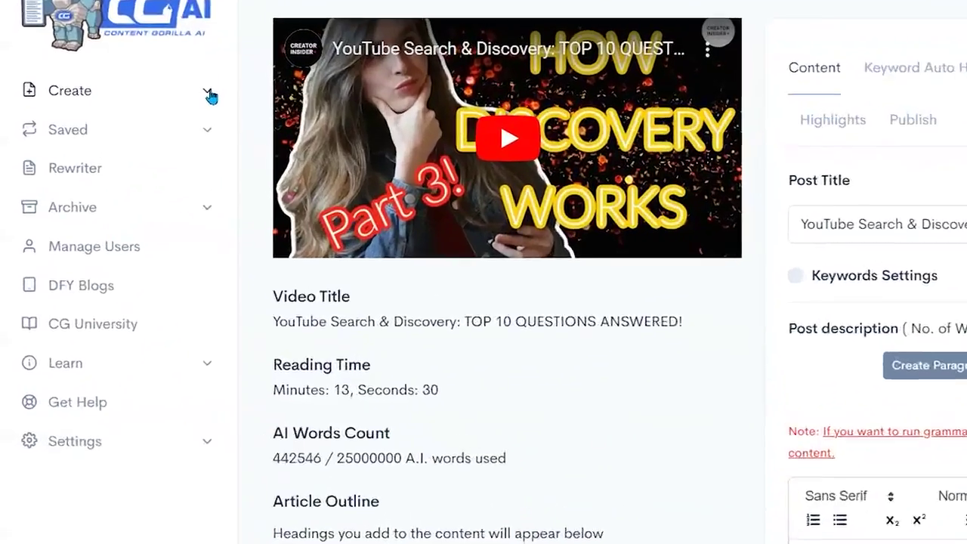
- Show the Short Content blog ideas list from the Create menu
{"action": "left_click", "coordinate": [146, 101]}
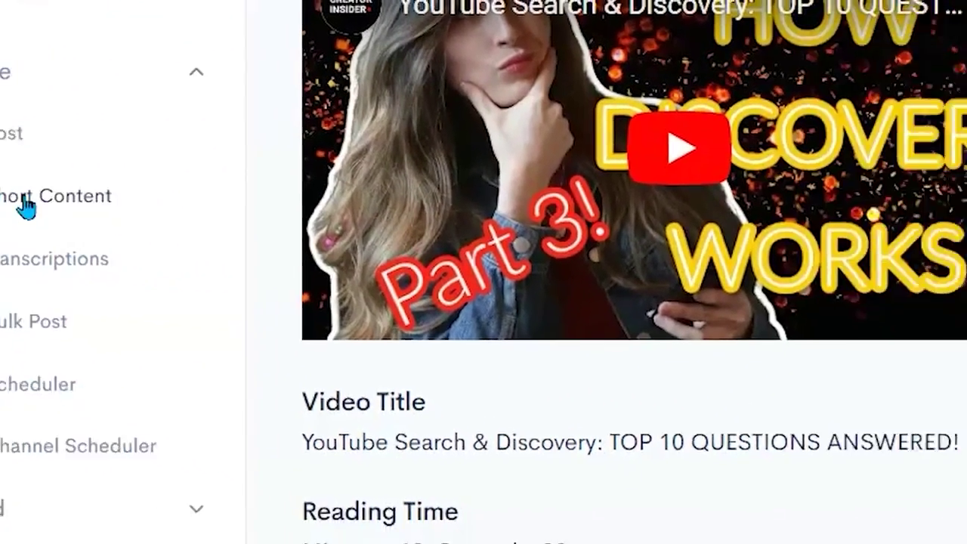
{"action": "left_click", "coordinate": [195, 215]}
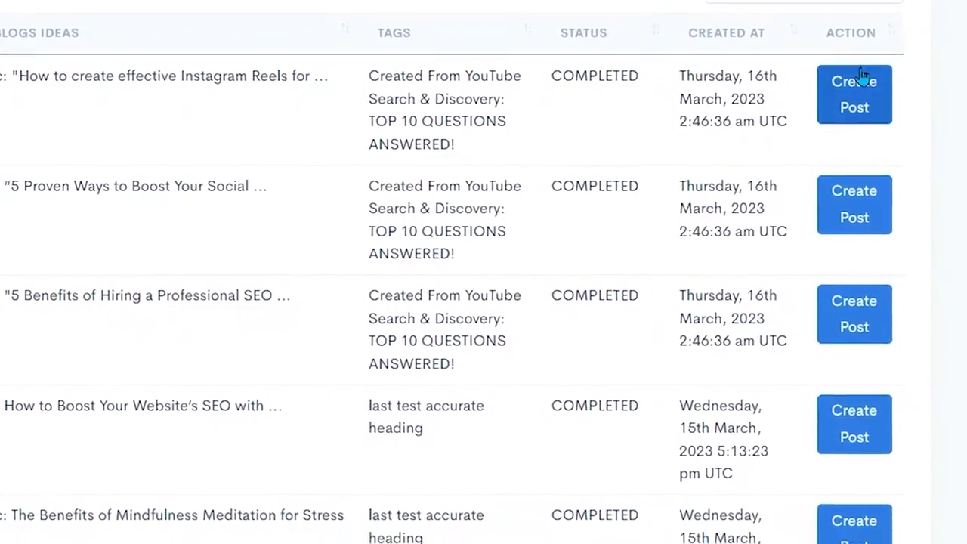
- Create a post from the Instagram Reels idea and review its content
{"action": "left_click", "coordinate": [862, 73]}
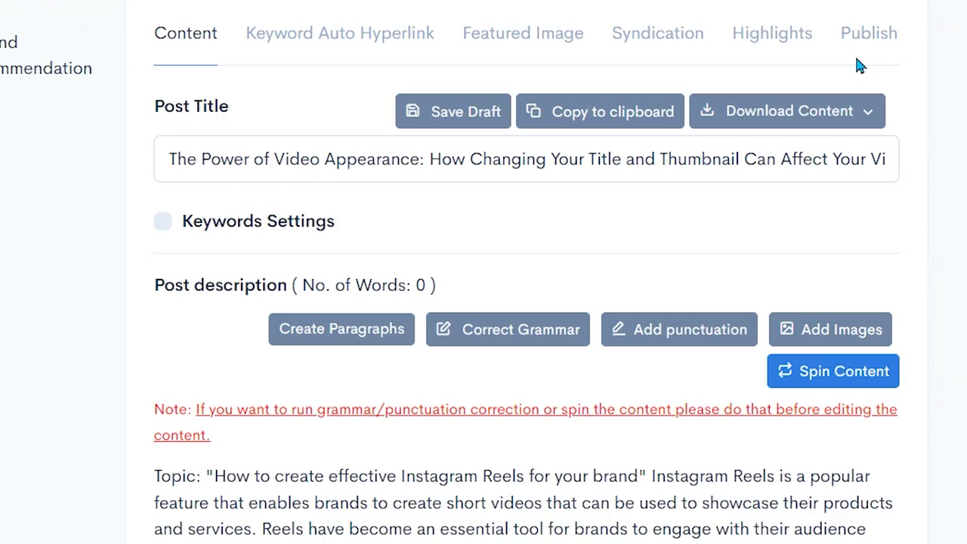
{"action": "scroll", "coordinate": [519, 446], "scroll_direction": "down", "scroll_amount": 5}
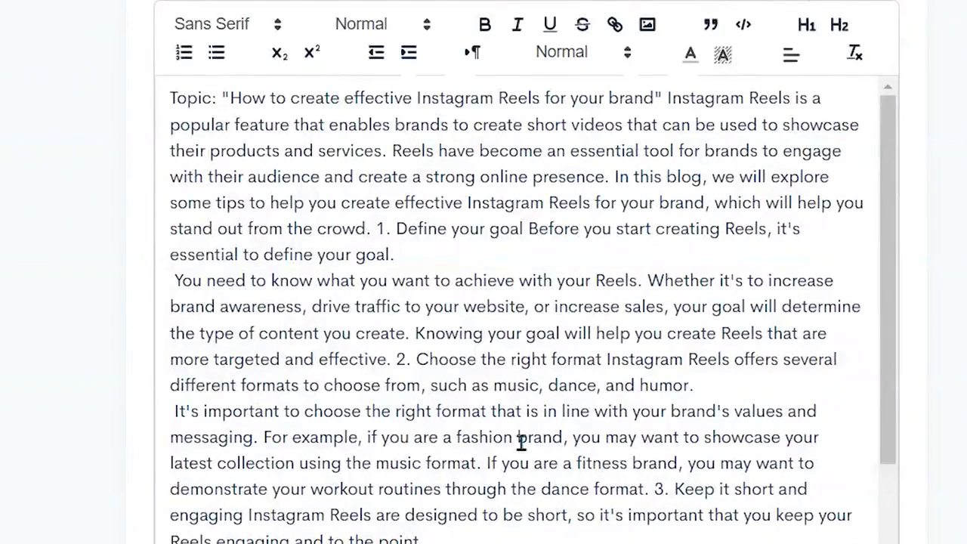
{"action": "scroll", "coordinate": [519, 447], "scroll_direction": "down", "scroll_amount": 2}
{"action": "scroll", "coordinate": [458, 268], "scroll_direction": "down", "scroll_amount": 4}
{"action": "scroll", "coordinate": [391, 457], "scroll_direction": "down", "scroll_amount": 5}
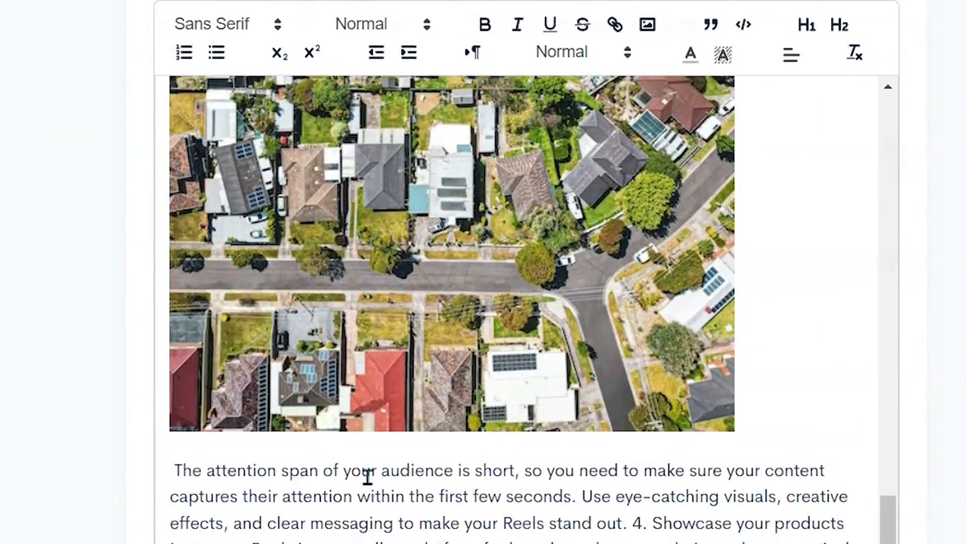
{"action": "scroll", "coordinate": [520, 526], "scroll_direction": "down", "scroll_amount": 3}
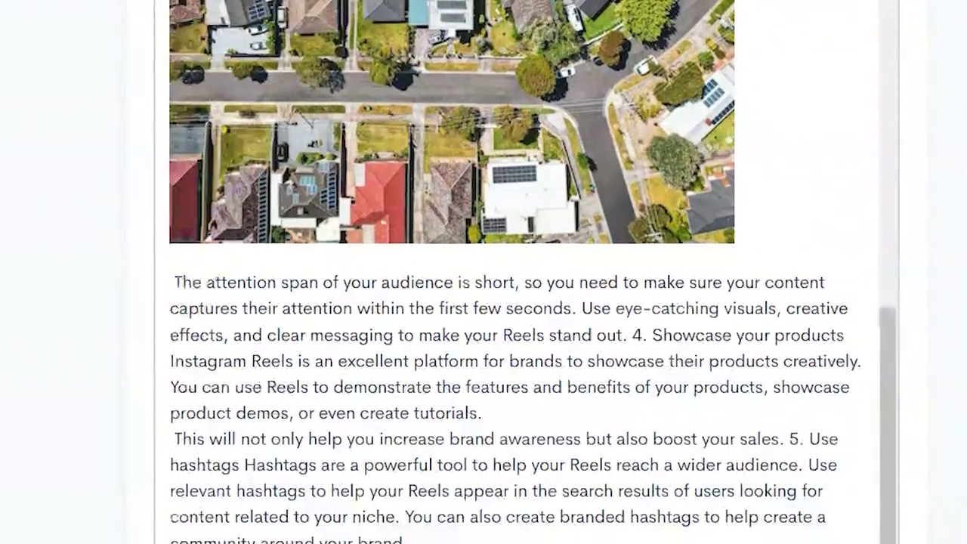
{"action": "scroll", "coordinate": [353, 463], "scroll_direction": "up", "scroll_amount": 4}
{"action": "scroll", "coordinate": [353, 464], "scroll_direction": "up", "scroll_amount": 3}
{"action": "scroll", "coordinate": [393, 264], "scroll_direction": "up", "scroll_amount": 5}
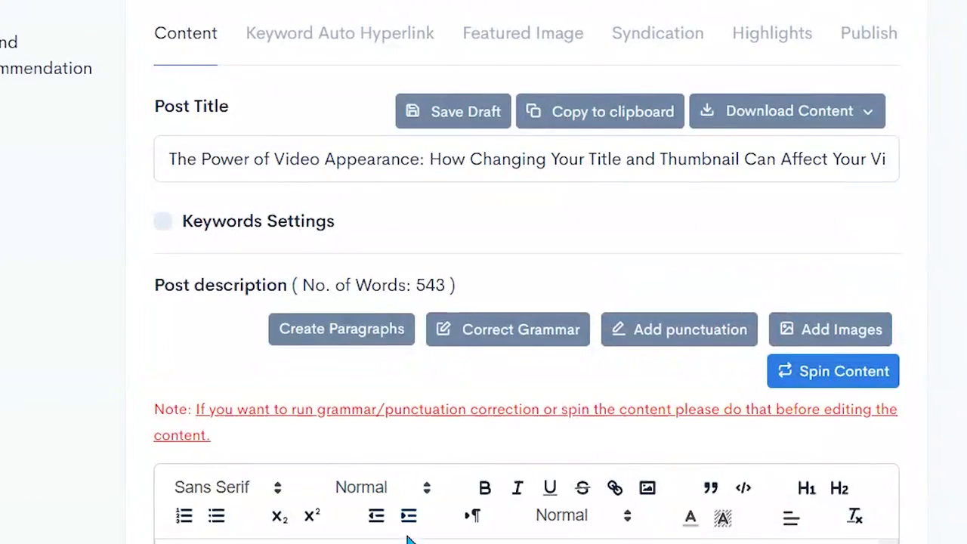
- Publish the short post to Assist To Prosper under the Online Business-YouTube category
{"action": "left_click", "coordinate": [861, 44]}
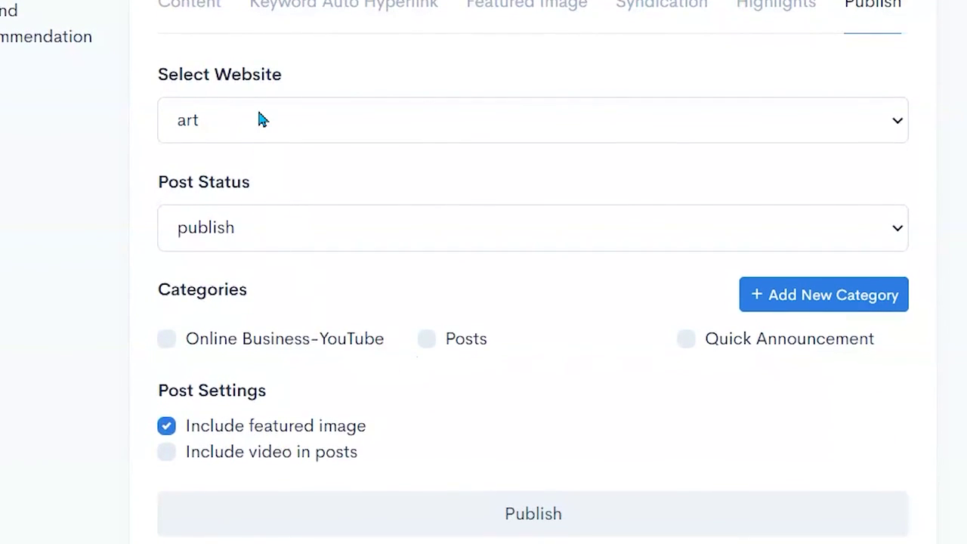
{"action": "left_click", "coordinate": [261, 120]}
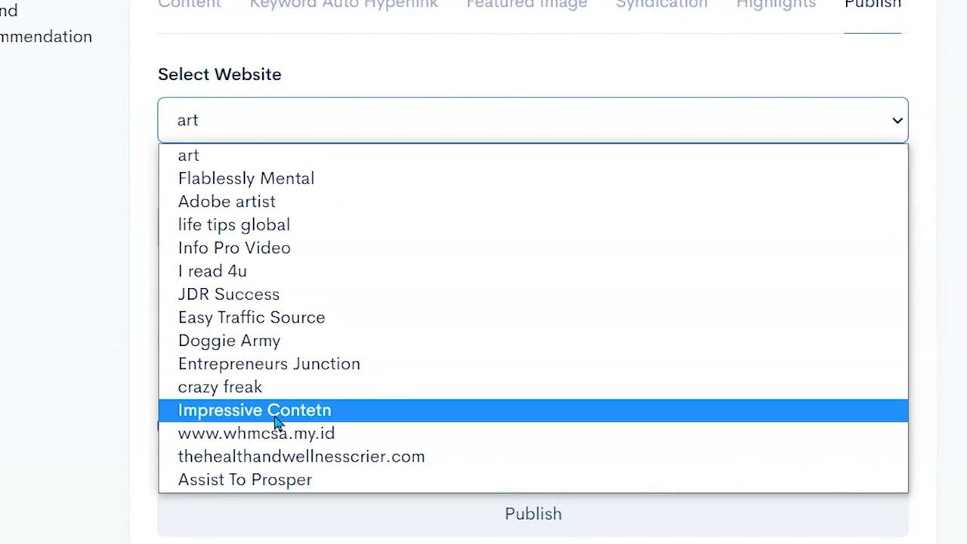
{"action": "left_click", "coordinate": [278, 479]}
{"action": "left_click", "coordinate": [255, 341]}
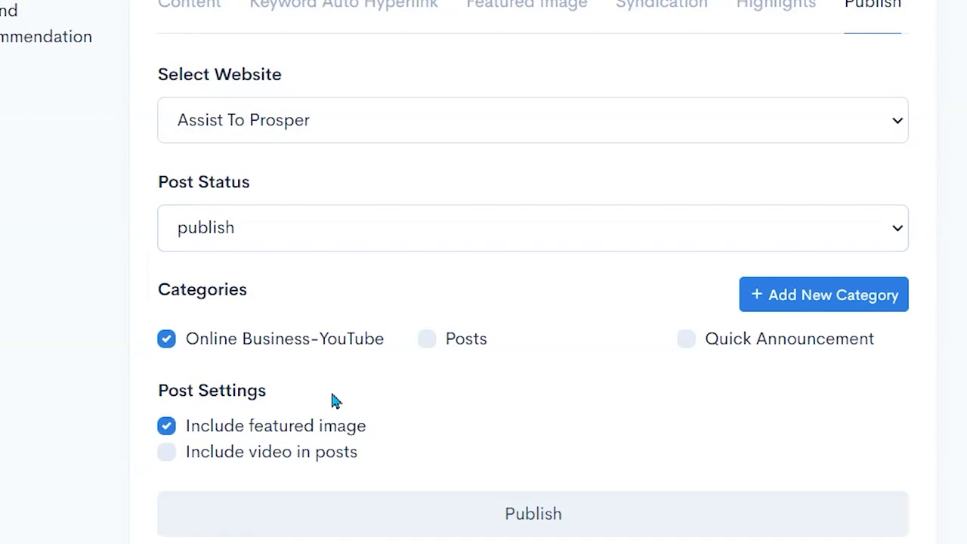
{"action": "left_click", "coordinate": [514, 521]}
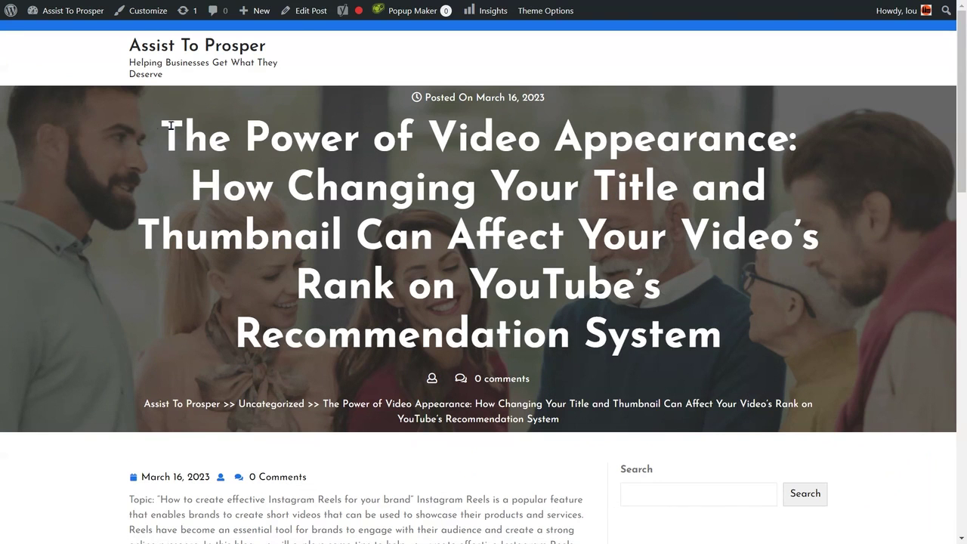
{"action": "mouse_move", "coordinate": [161, 138]}
{"action": "left_mouse_down"}
{"action": "mouse_move", "coordinate": [653, 147]}
{"action": "mouse_move", "coordinate": [573, 273]}
{"action": "left_mouse_up"}
{"action": "scroll", "coordinate": [442, 343], "scroll_direction": "down", "scroll_amount": 2}
{"action": "scroll", "coordinate": [389, 306], "scroll_direction": "down", "scroll_amount": 2}
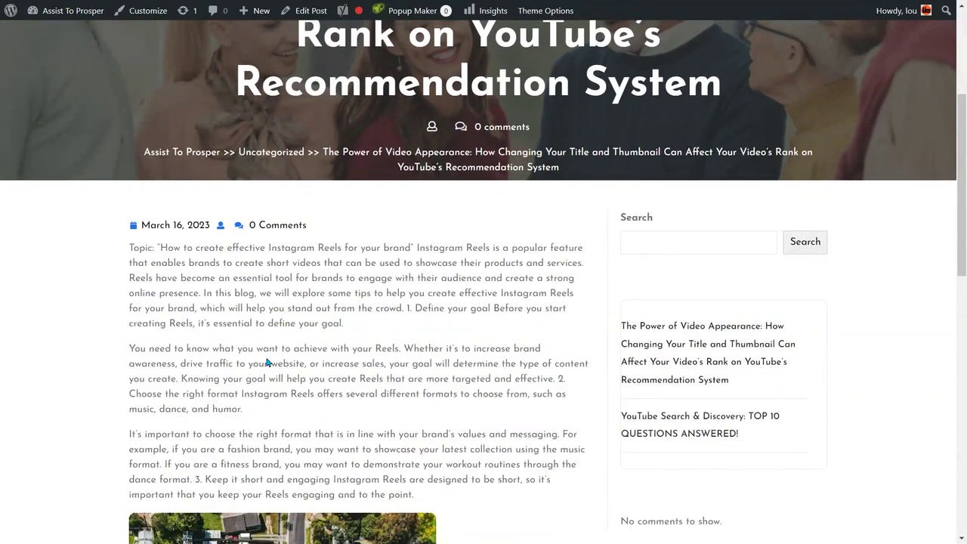
{"action": "scroll", "coordinate": [266, 363], "scroll_direction": "down", "scroll_amount": 1}
{"action": "scroll", "coordinate": [272, 340], "scroll_direction": "down", "scroll_amount": 5}
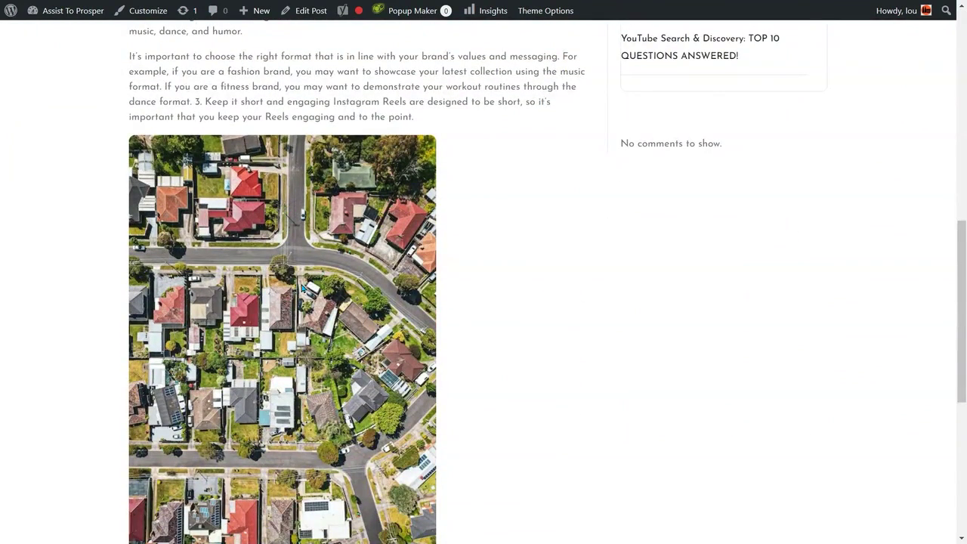
{"action": "scroll", "coordinate": [317, 286], "scroll_direction": "down", "scroll_amount": 5}
{"action": "scroll", "coordinate": [432, 318], "scroll_direction": "up", "scroll_amount": 4}
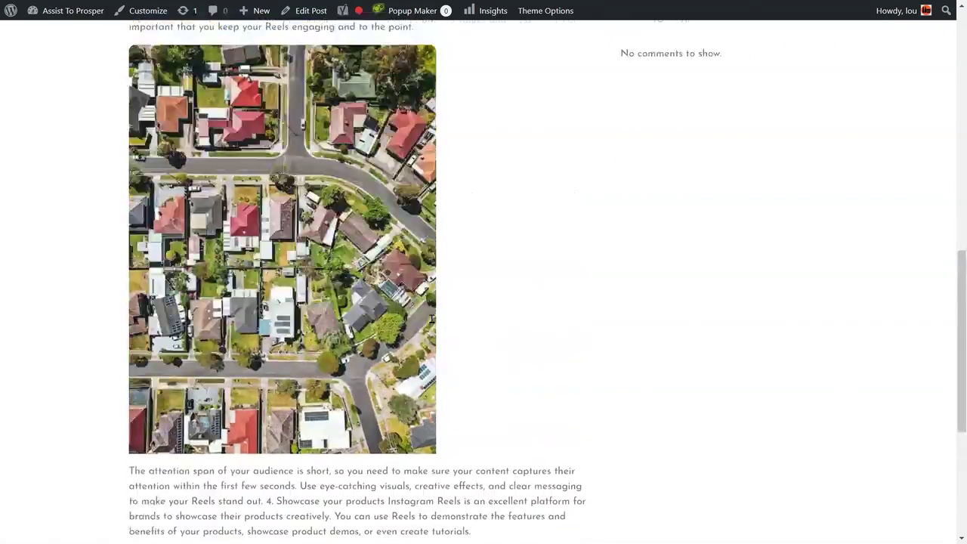
{"action": "scroll", "coordinate": [468, 318], "scroll_direction": "up", "scroll_amount": 2}
{"action": "scroll", "coordinate": [528, 316], "scroll_direction": "up", "scroll_amount": 6}
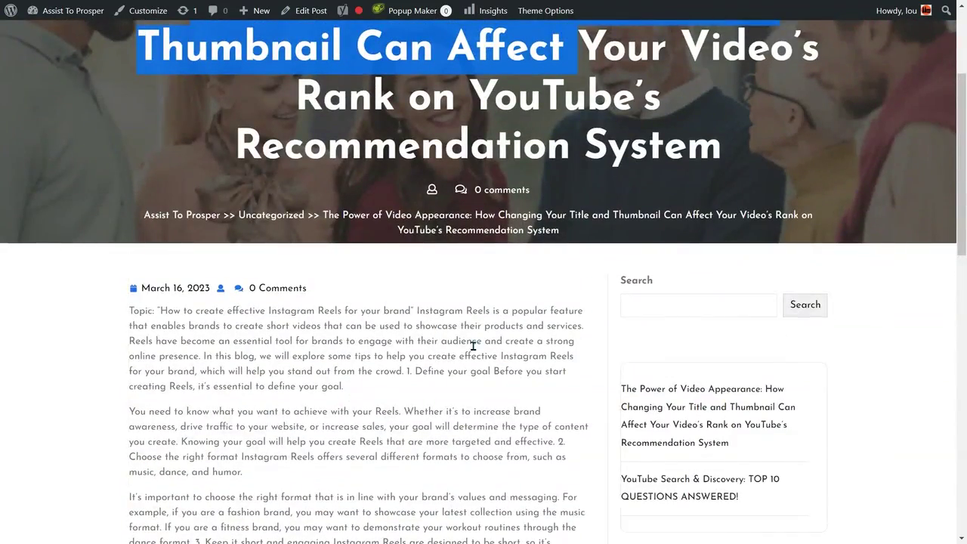
{"action": "scroll", "coordinate": [475, 346], "scroll_direction": "up", "scroll_amount": 3}
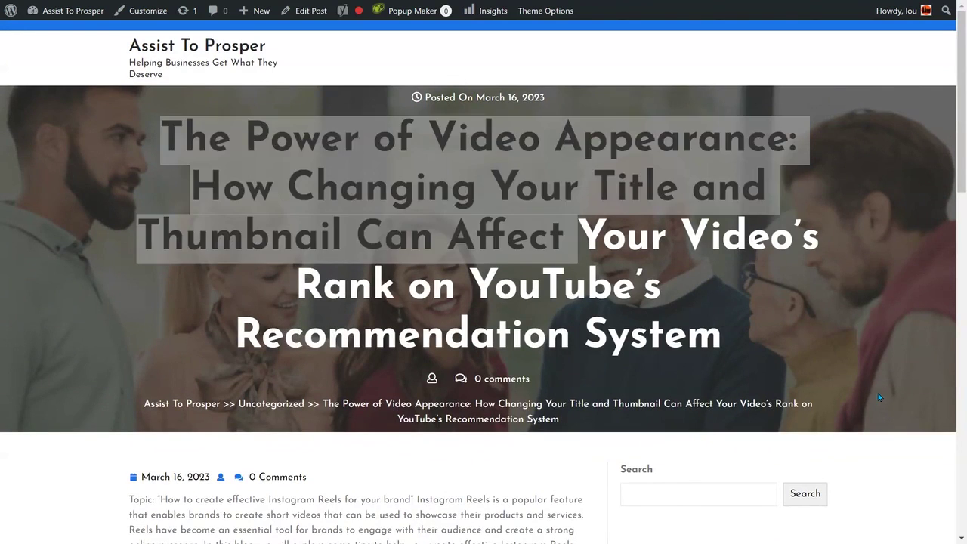
{"action": "left_click", "coordinate": [879, 394]}
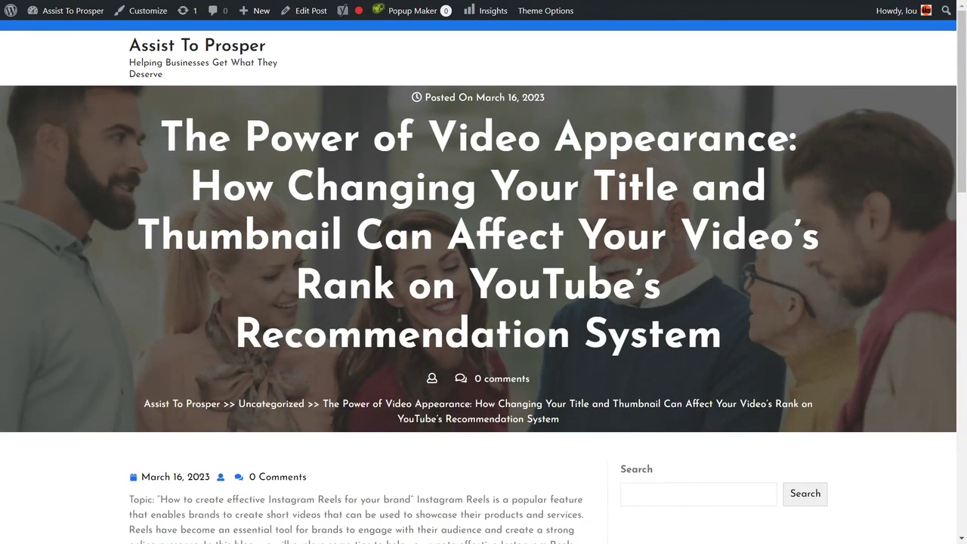
{"action": "key", "text": "ctrl+Tab"}
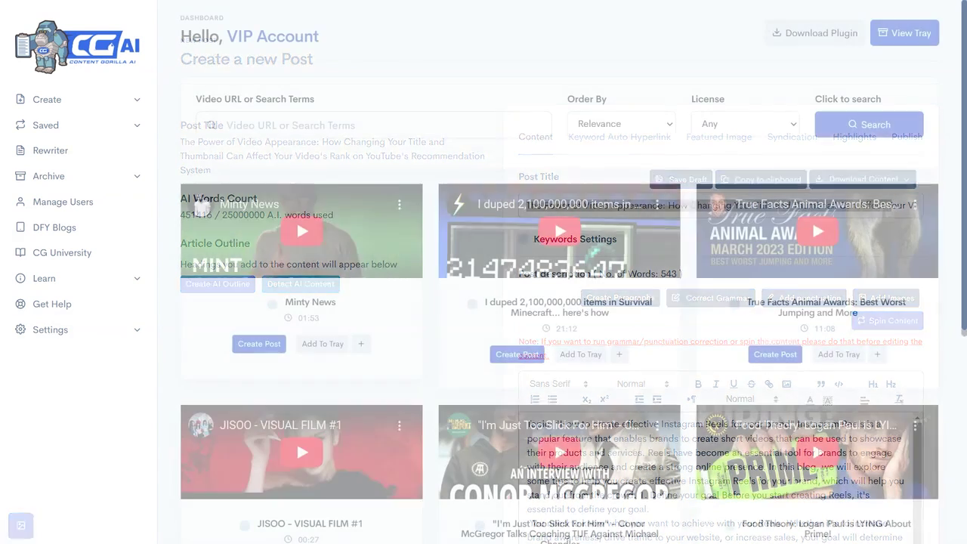